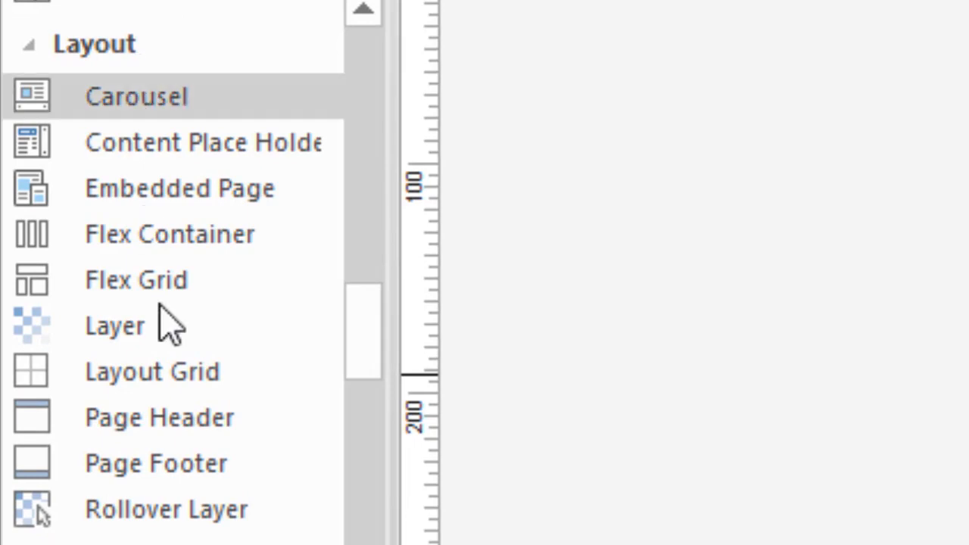
# Draw a new layer box on page1 and nudge it into line near the top
pyautogui.click(138, 337)
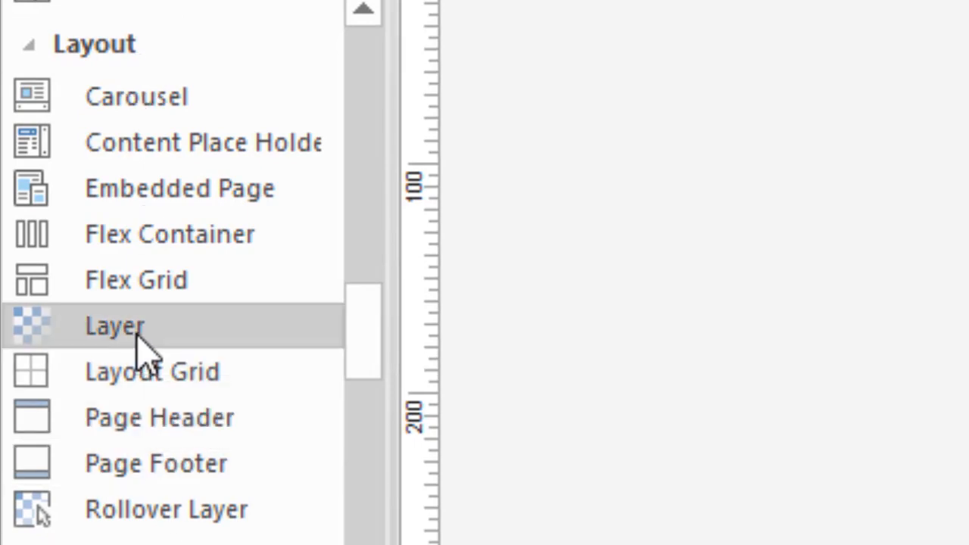
pyautogui.moveTo(721, 101); pyautogui.dragTo(967, 374)
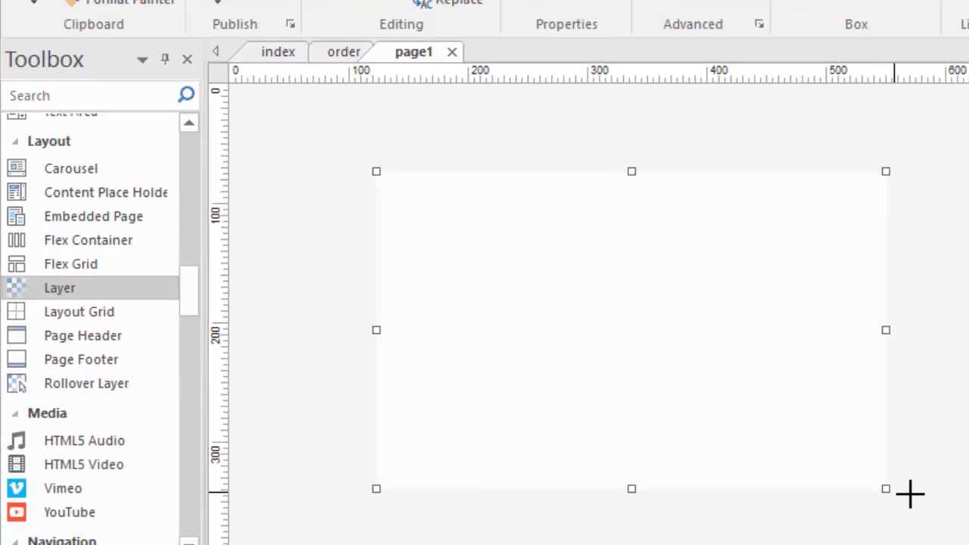
pyautogui.moveTo(428, 364); pyautogui.dragTo(482, 347)
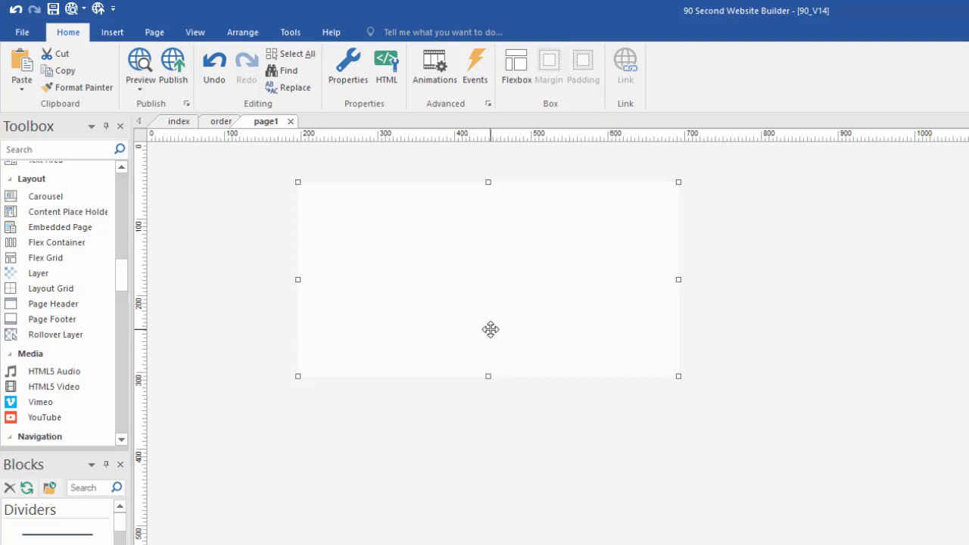
pyautogui.moveTo(495, 315); pyautogui.dragTo(509, 349)
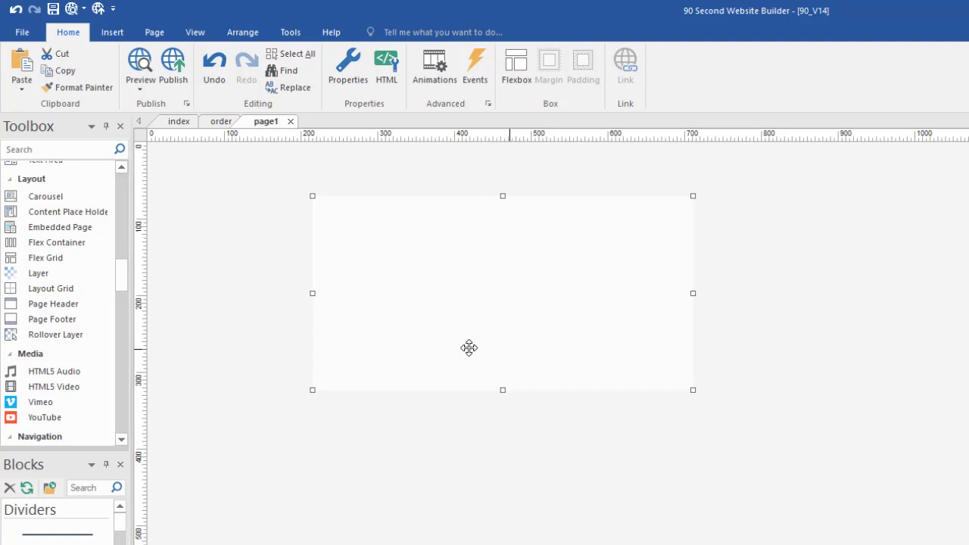
pyautogui.moveTo(512, 329); pyautogui.dragTo(511, 315)
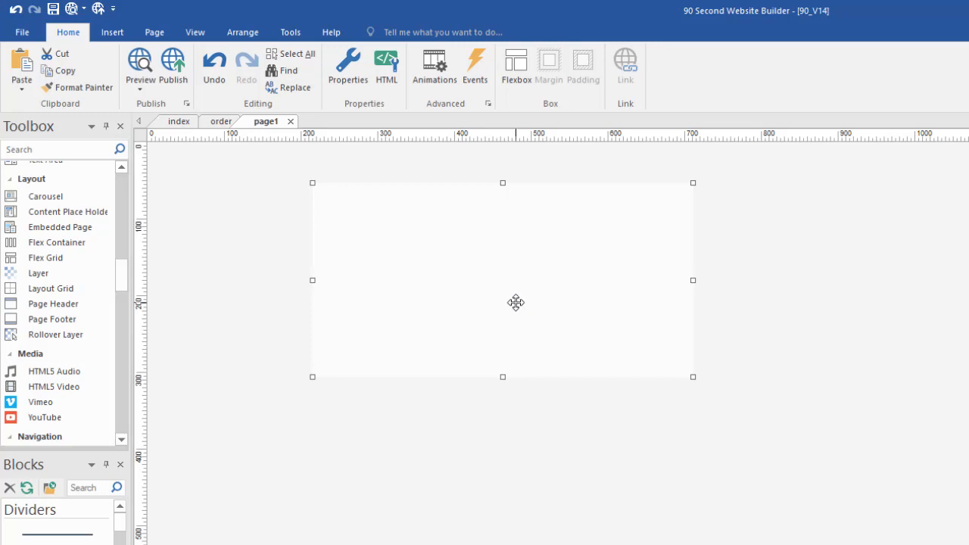
# Open the layer's properties, keeping default mode, solid background fill and solid border style
pyautogui.doubleClick(521, 290)
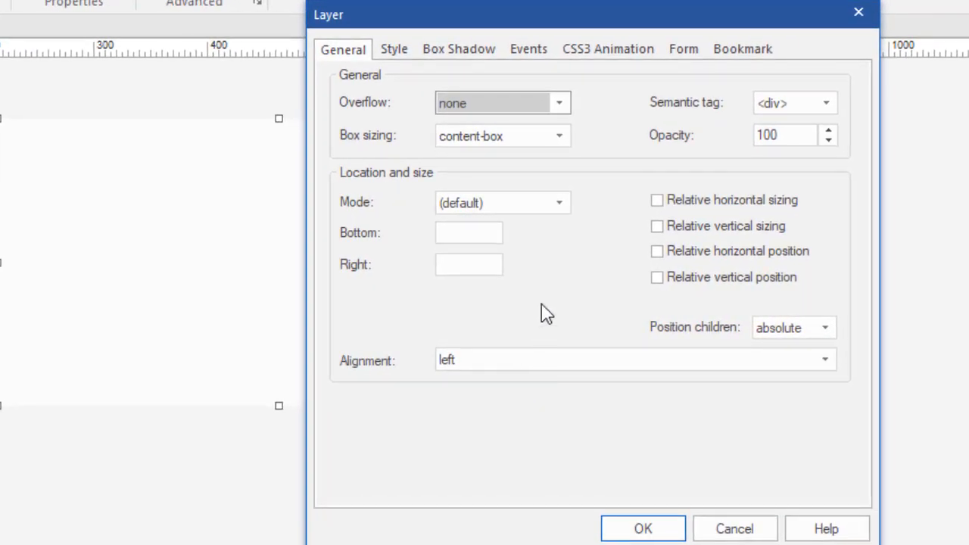
pyautogui.click(560, 202)
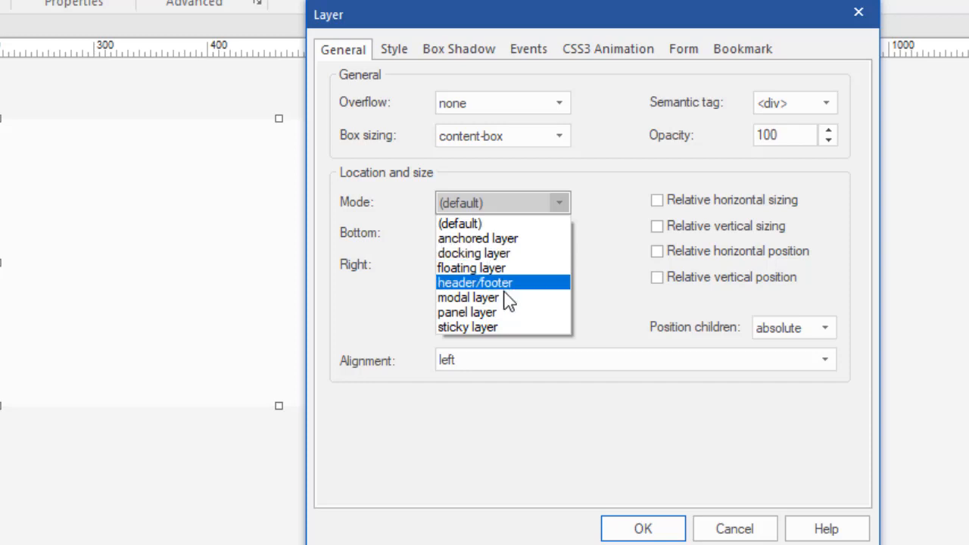
pyautogui.click(494, 224)
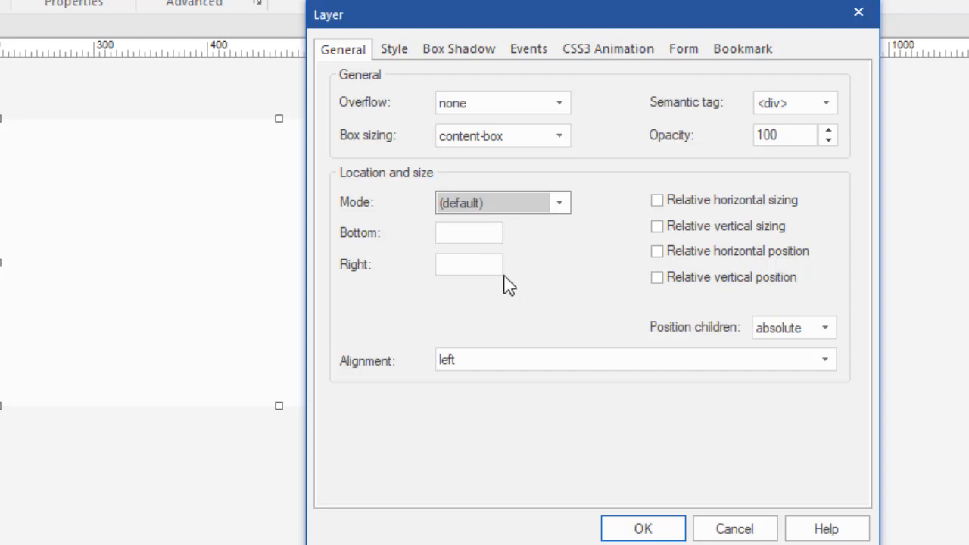
pyautogui.click(387, 49)
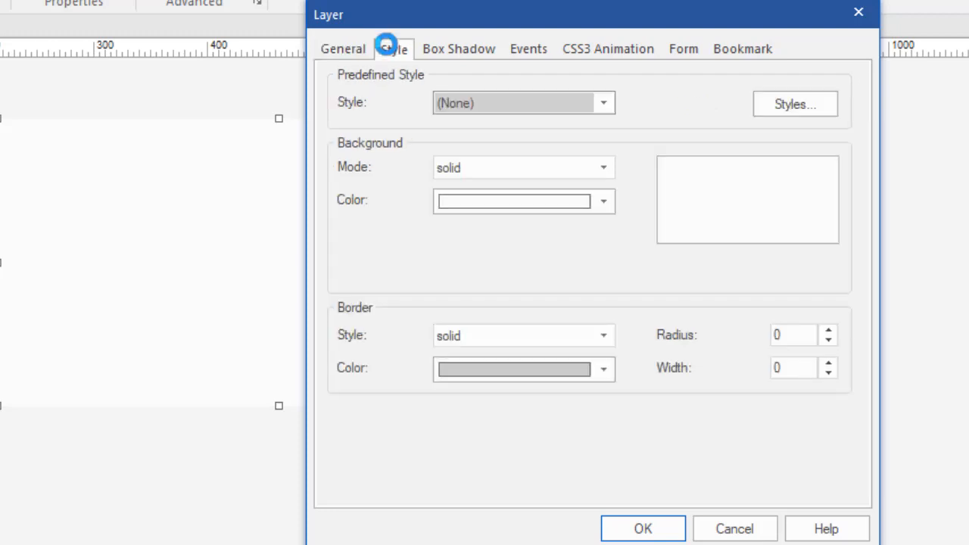
pyautogui.click(603, 169)
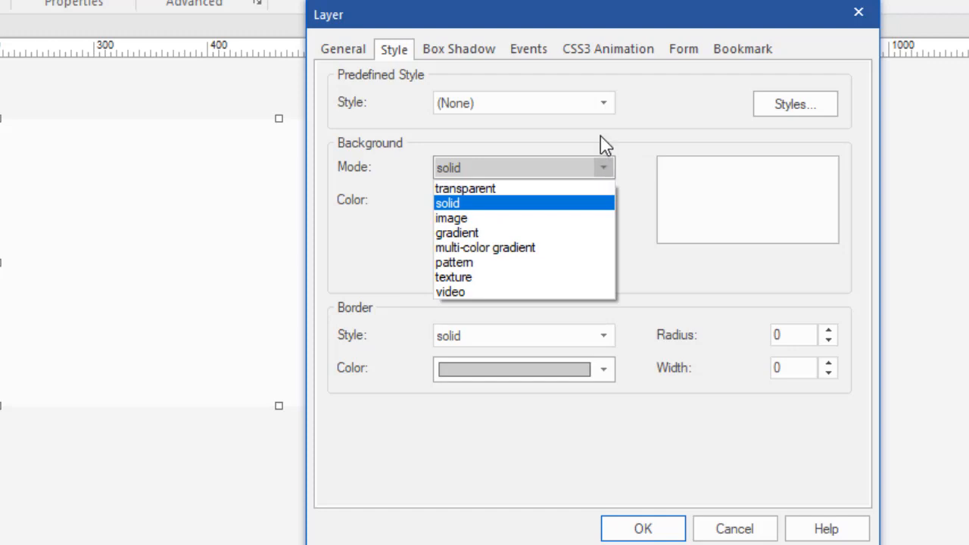
pyautogui.click(601, 140)
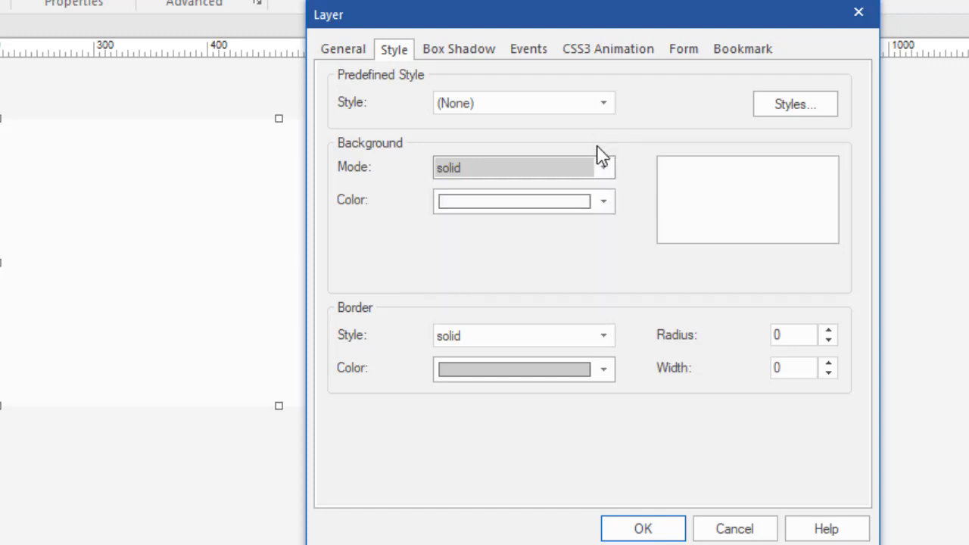
pyautogui.click(573, 342)
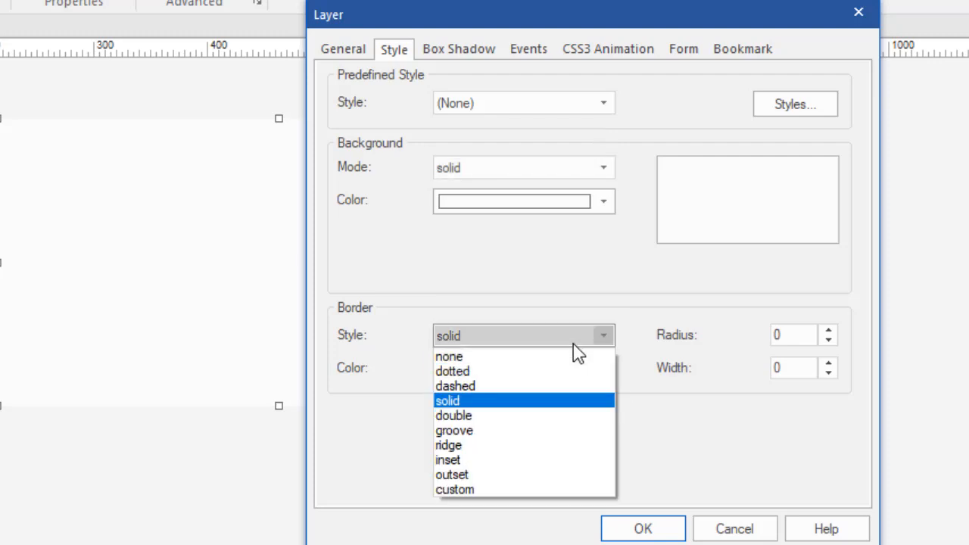
pyautogui.click(564, 297)
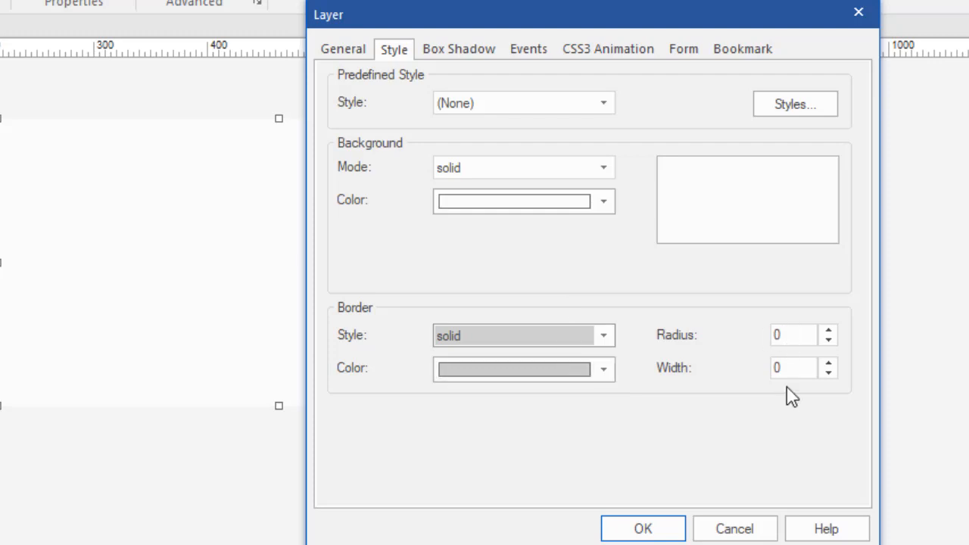
# Review the Box Shadow, Events, CSS3 Animation, Form and Bookmark settings, ending on Style
pyautogui.click(454, 50)
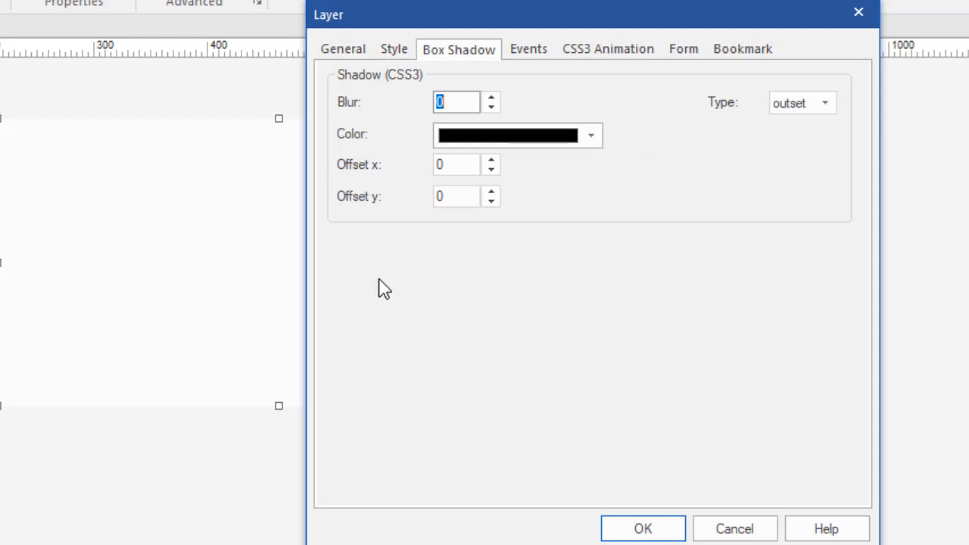
pyautogui.click(531, 55)
pyautogui.click(573, 53)
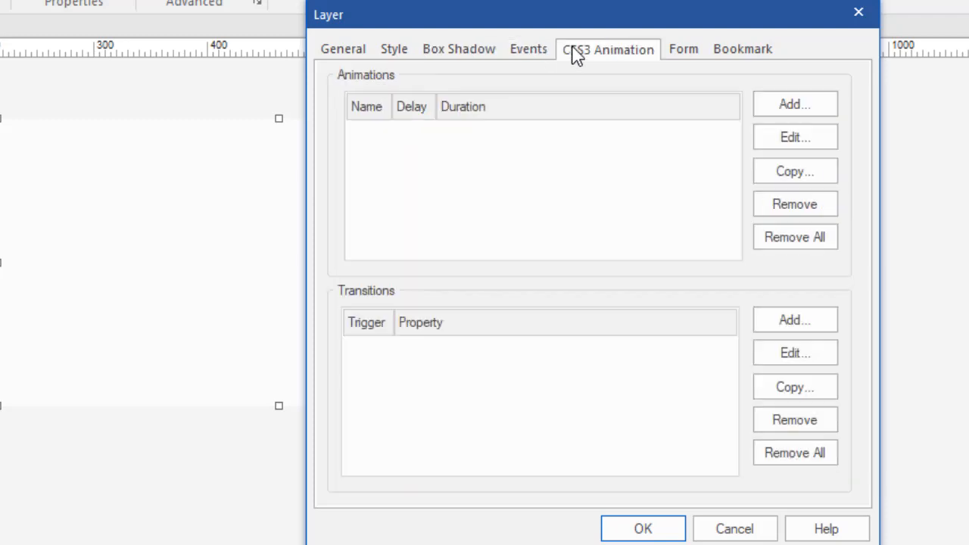
pyautogui.click(682, 53)
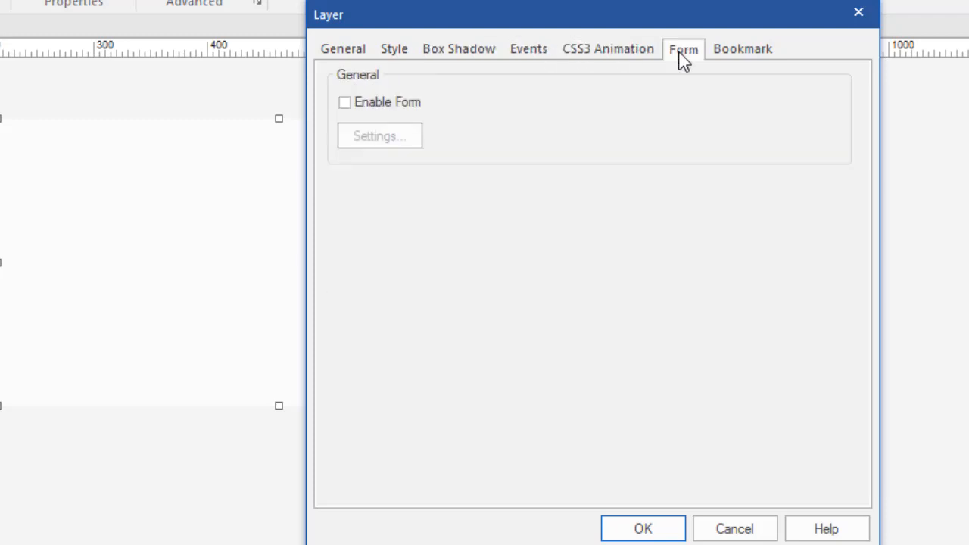
pyautogui.click(711, 54)
pyautogui.click(348, 53)
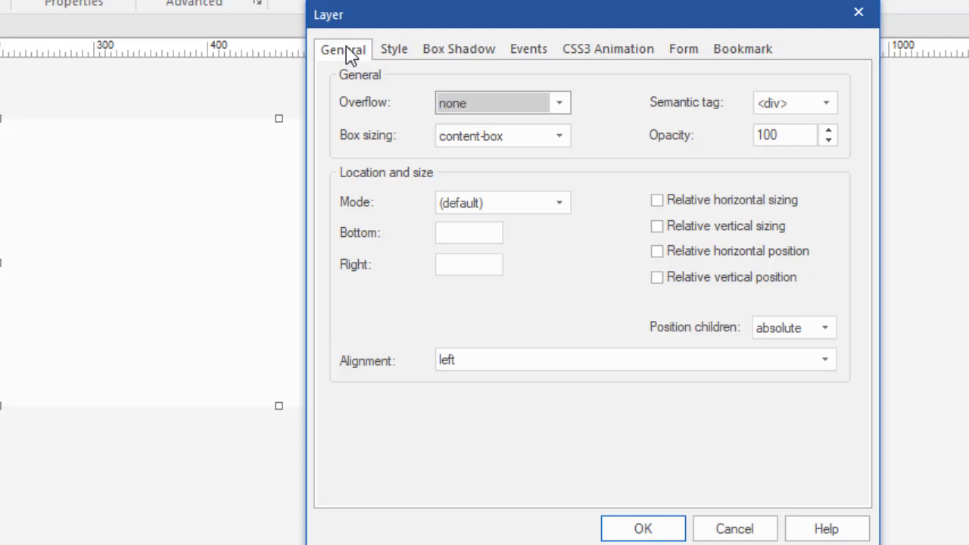
pyautogui.click(395, 51)
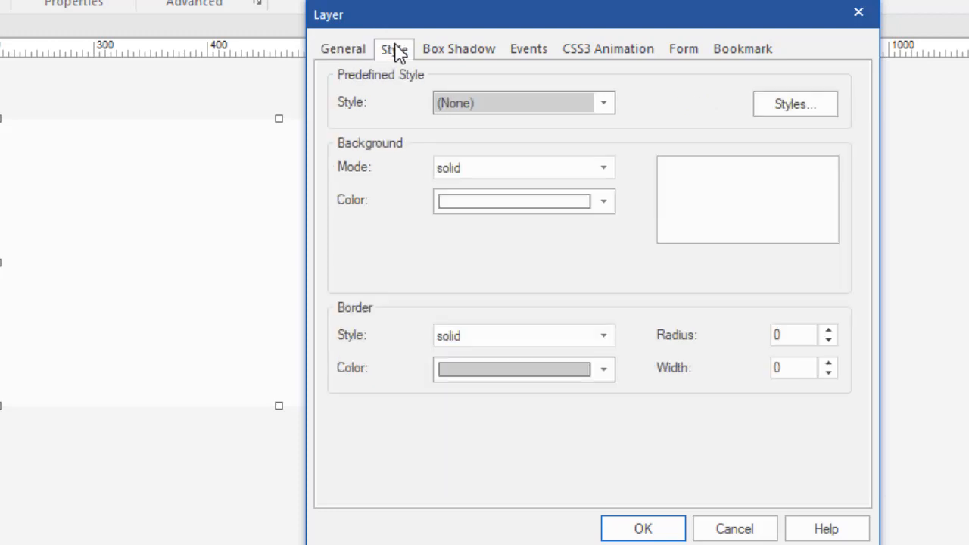
# Give the layer a grey background, confirm, shift it slightly left, and preview page1 with F5
pyautogui.click(604, 204)
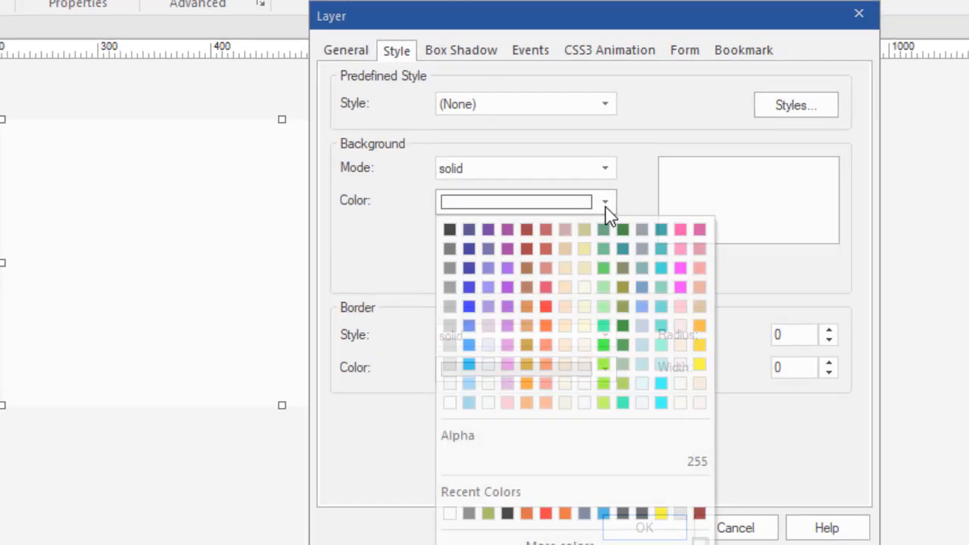
pyautogui.click(449, 289)
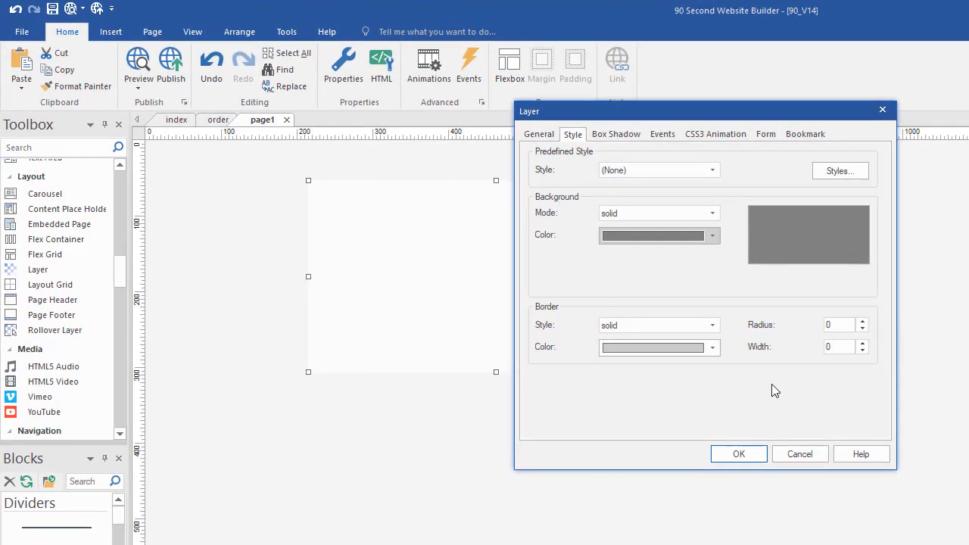
pyautogui.click(736, 454)
pyautogui.moveTo(553, 321); pyautogui.dragTo(523, 324)
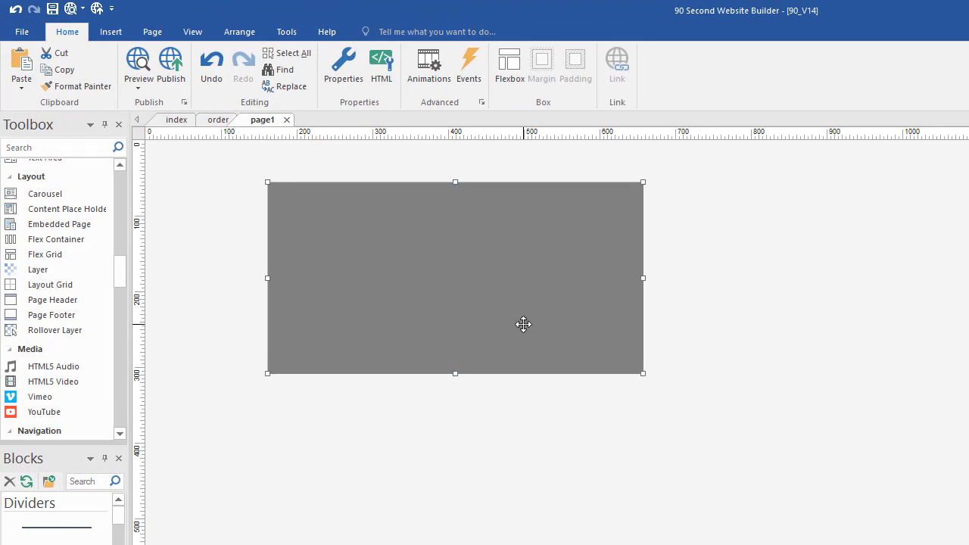
pyautogui.press('F5')
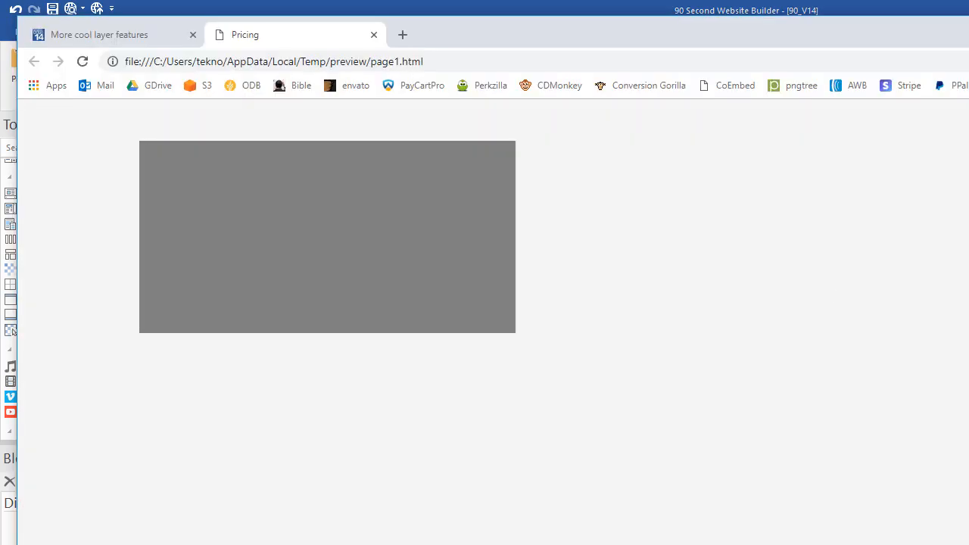
# Resize the Chrome preview window to test the grey box layout, then return to the builder
pyautogui.moveTo(958, 260); pyautogui.dragTo(967, 288)
pyautogui.click(472, 9)
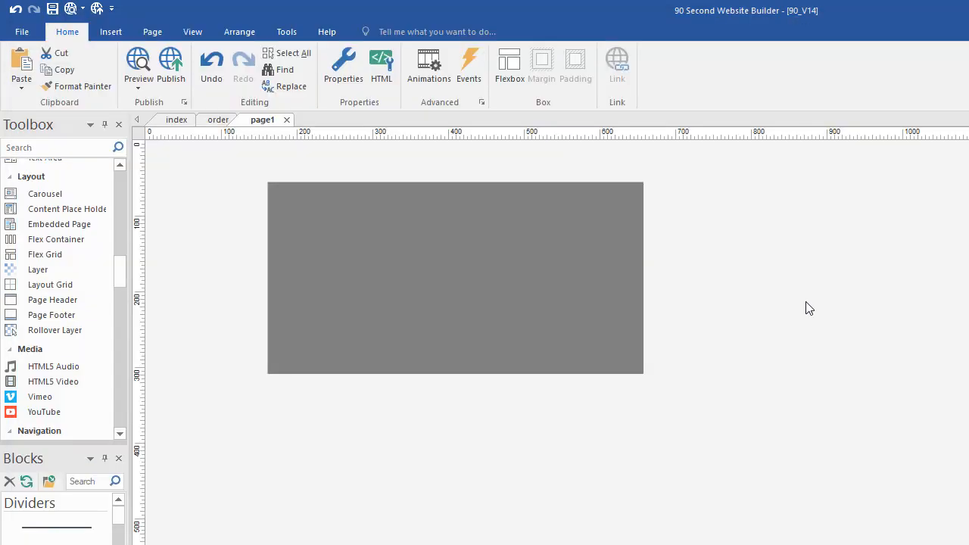
# Nudge the grey layer up and insert Facebook icon image file 2 to its right
pyautogui.moveTo(400, 275); pyautogui.dragTo(410, 248)
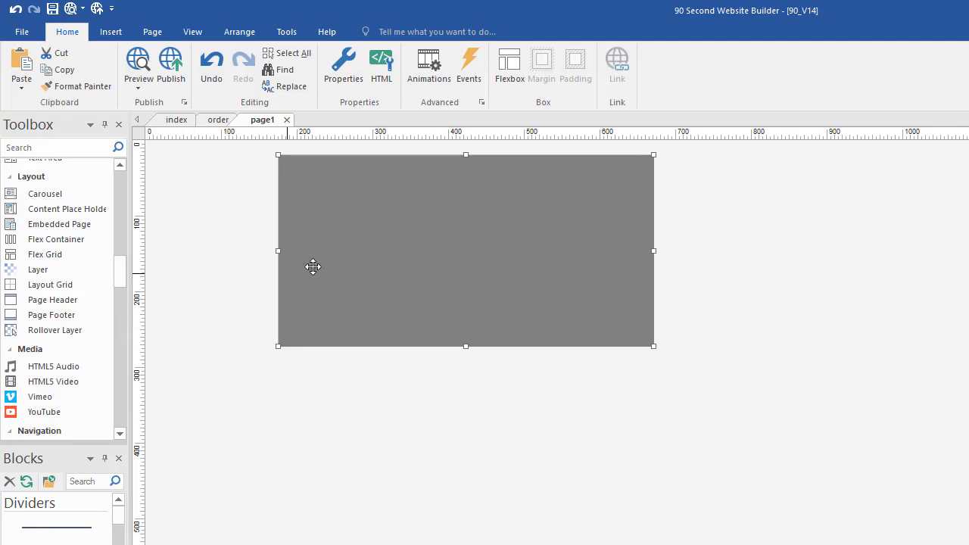
pyautogui.moveTo(119, 274); pyautogui.dragTo(48, 210)
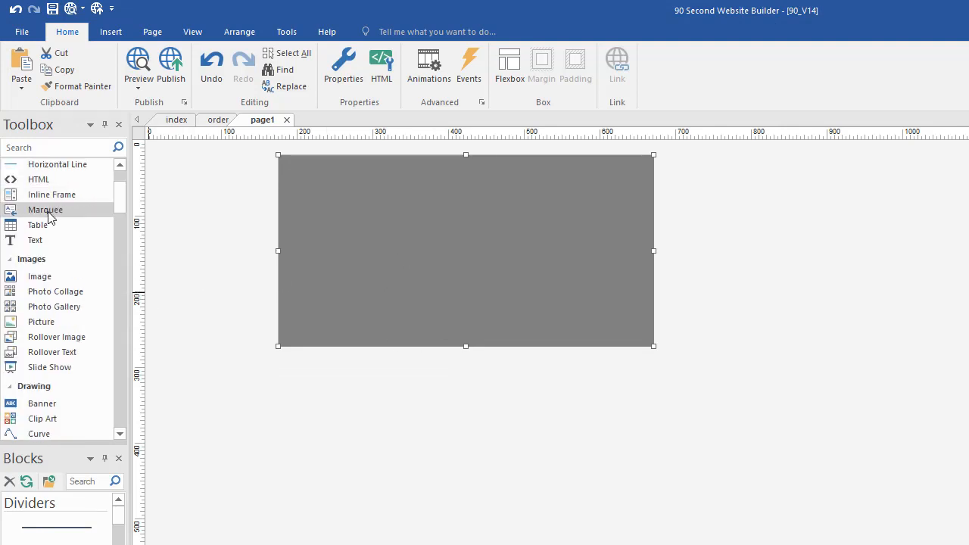
pyautogui.click(31, 276)
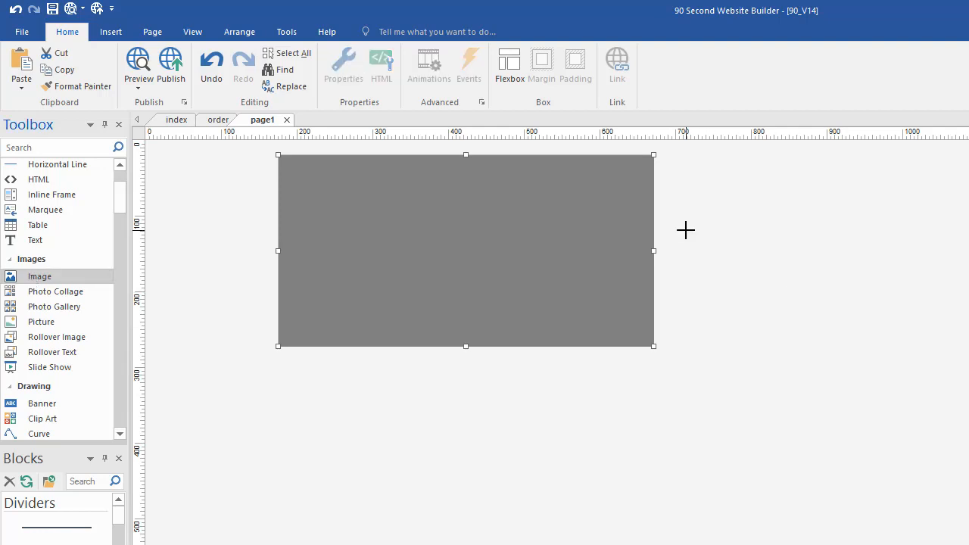
pyautogui.moveTo(671, 236)
pyautogui.mouseDown()
pyautogui.moveTo(763, 267)
pyautogui.moveTo(810, 351)
pyautogui.mouseUp()
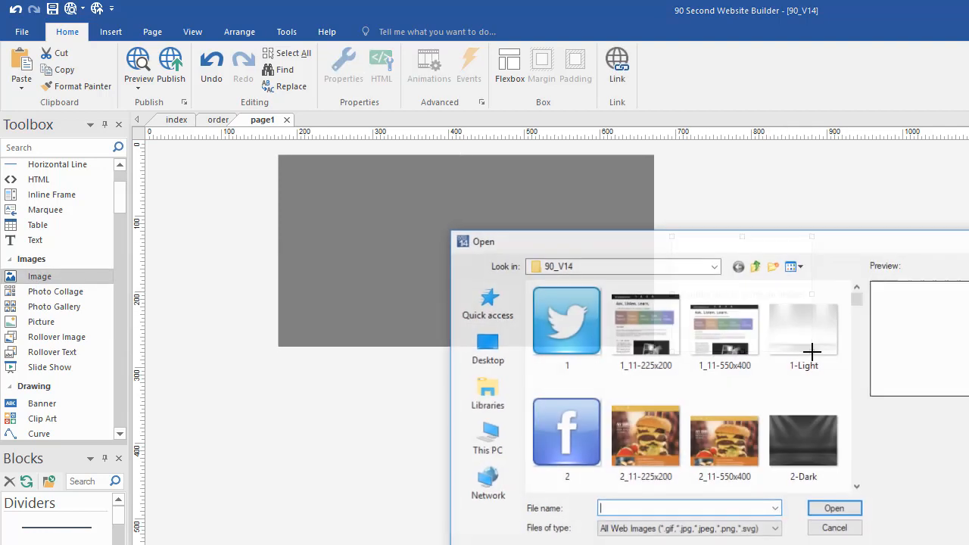
pyautogui.click(578, 424)
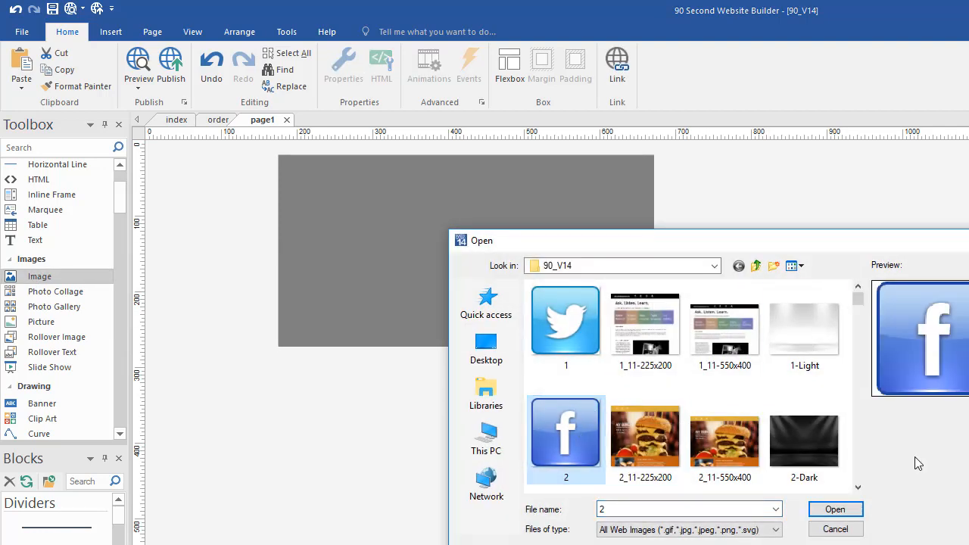
pyautogui.click(835, 509)
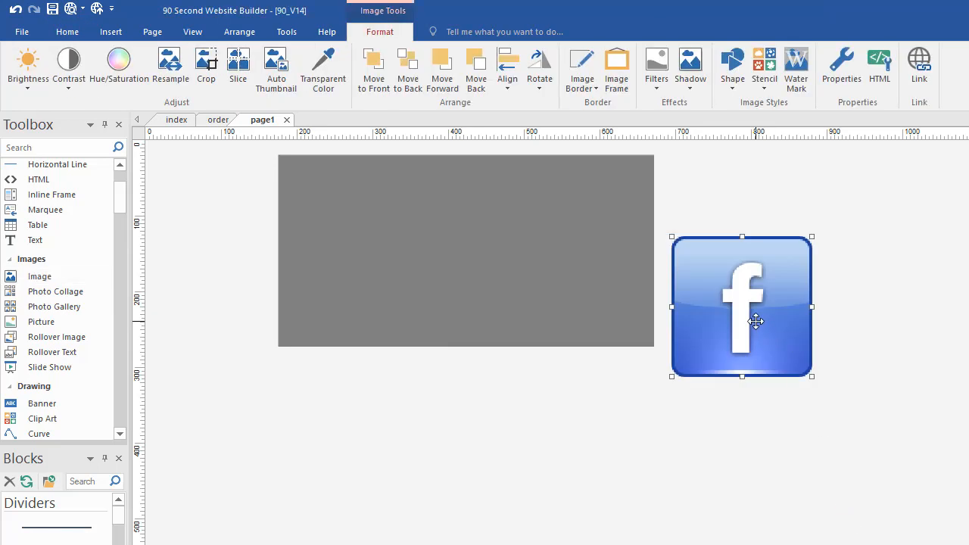
pyautogui.moveTo(756, 320); pyautogui.dragTo(425, 373)
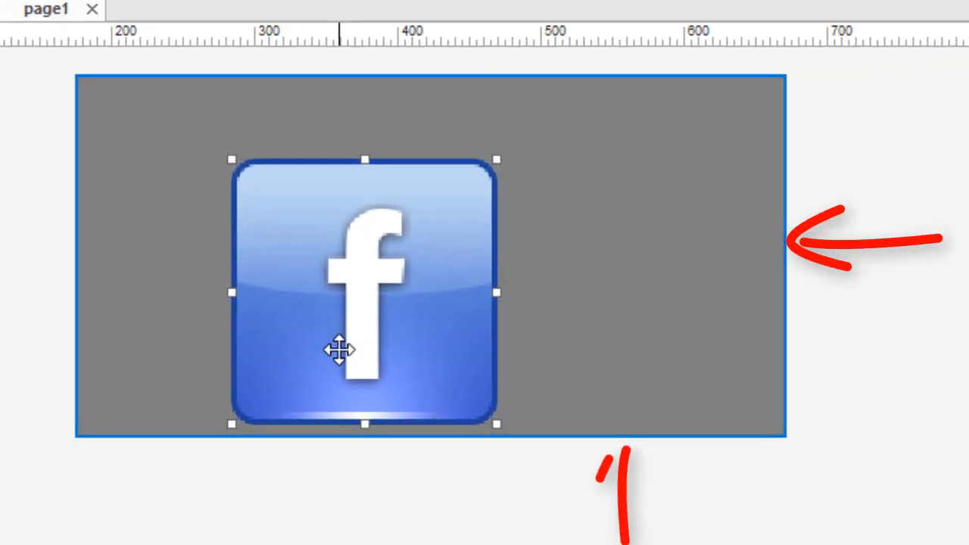
# Shift the grey box to a new spot and lift the Facebook icon inside it, toward the left
pyautogui.moveTo(338, 348); pyautogui.dragTo(299, 396)
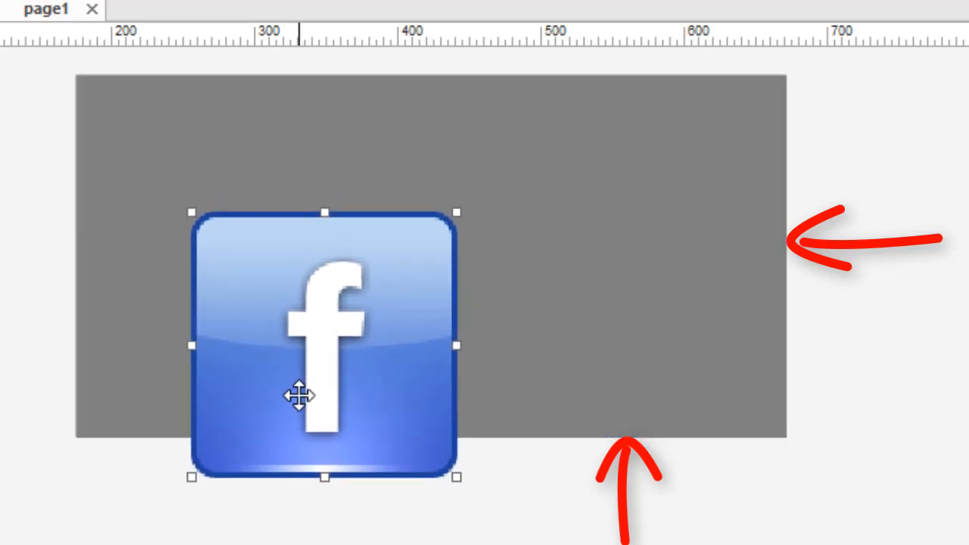
pyautogui.click(440, 535)
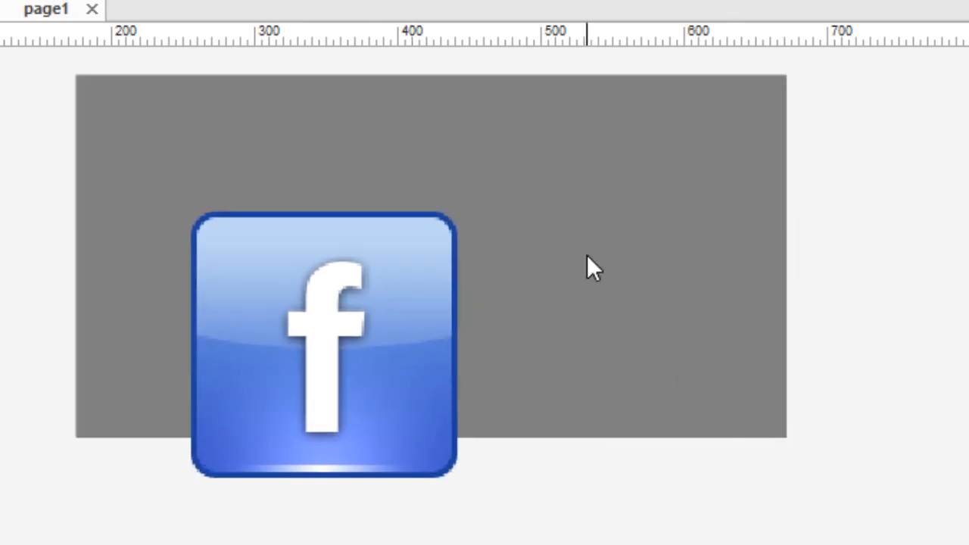
pyautogui.moveTo(587, 256)
pyautogui.mouseDown()
pyautogui.moveTo(796, 239)
pyautogui.moveTo(578, 252)
pyautogui.moveTo(586, 251)
pyautogui.mouseUp()
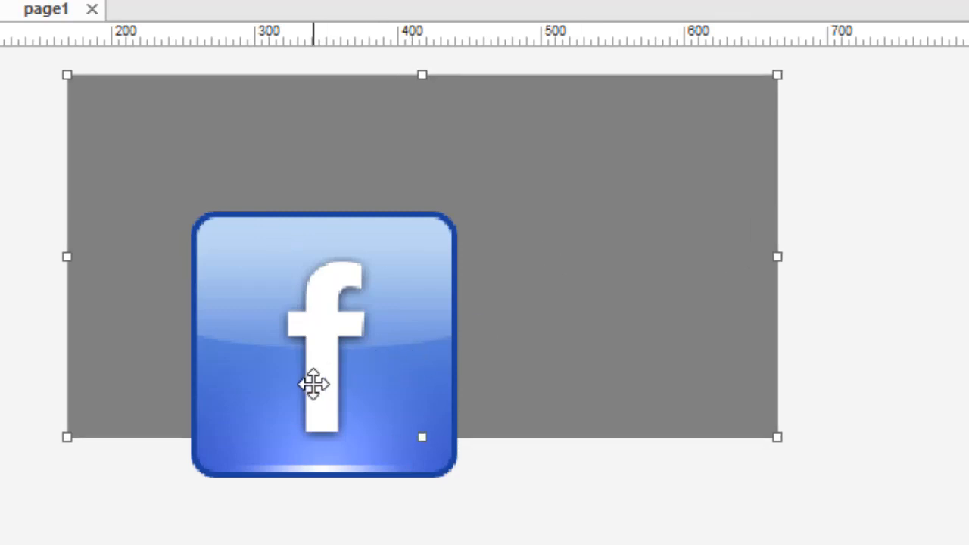
pyautogui.moveTo(313, 385); pyautogui.dragTo(288, 290)
pyautogui.moveTo(525, 289); pyautogui.dragTo(428, 320)
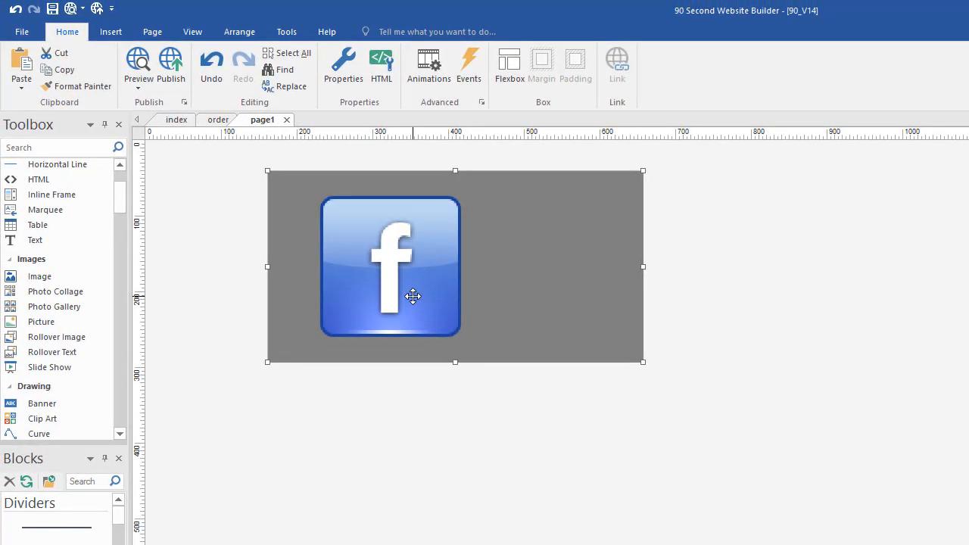
# Fine-tune the positions of the grey box and the Facebook image inside it
pyautogui.moveTo(394, 285); pyautogui.dragTo(375, 317)
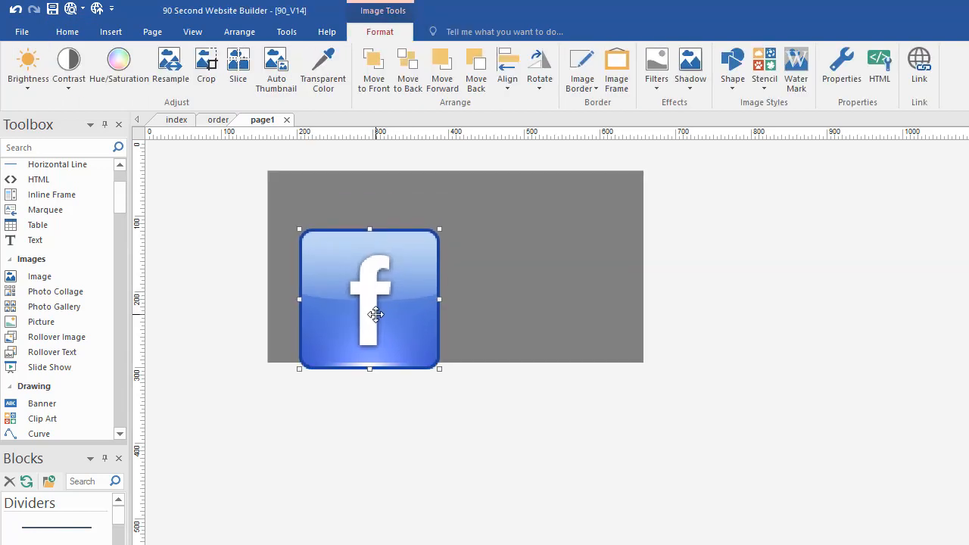
pyautogui.moveTo(529, 312); pyautogui.dragTo(480, 309)
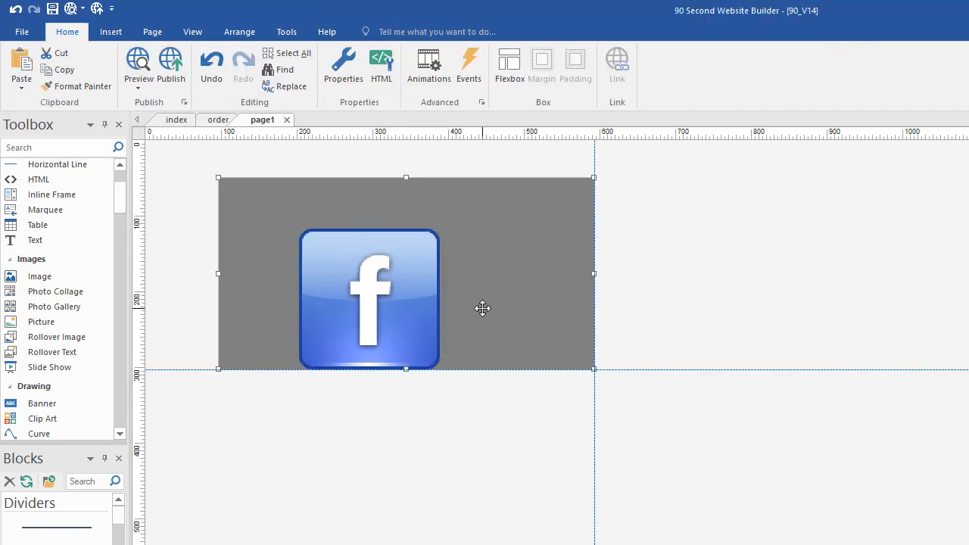
pyautogui.moveTo(357, 328); pyautogui.dragTo(346, 295)
pyautogui.moveTo(520, 286); pyautogui.dragTo(545, 266)
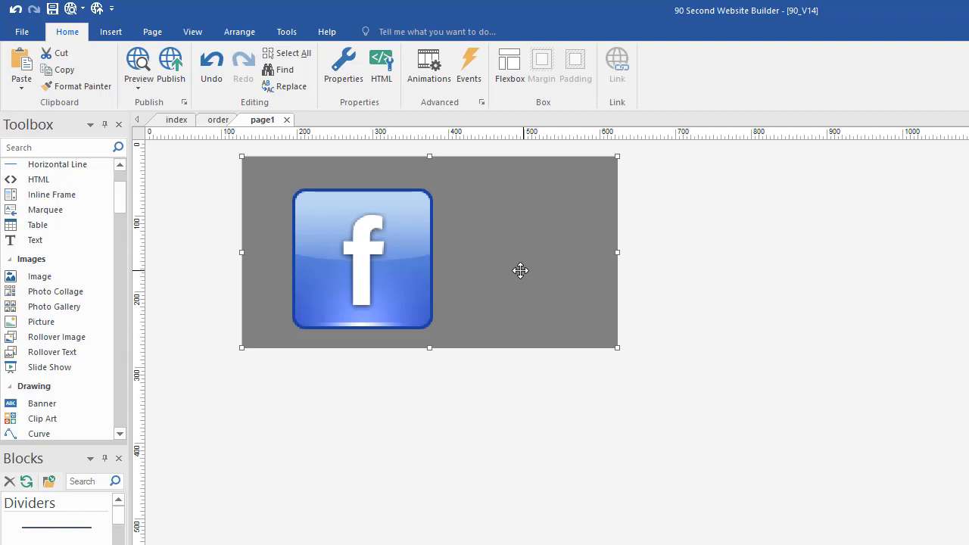
# Move the grey box to page1's top-left corner and stretch it across the full width
pyautogui.moveTo(523, 272); pyautogui.dragTo(406, 252)
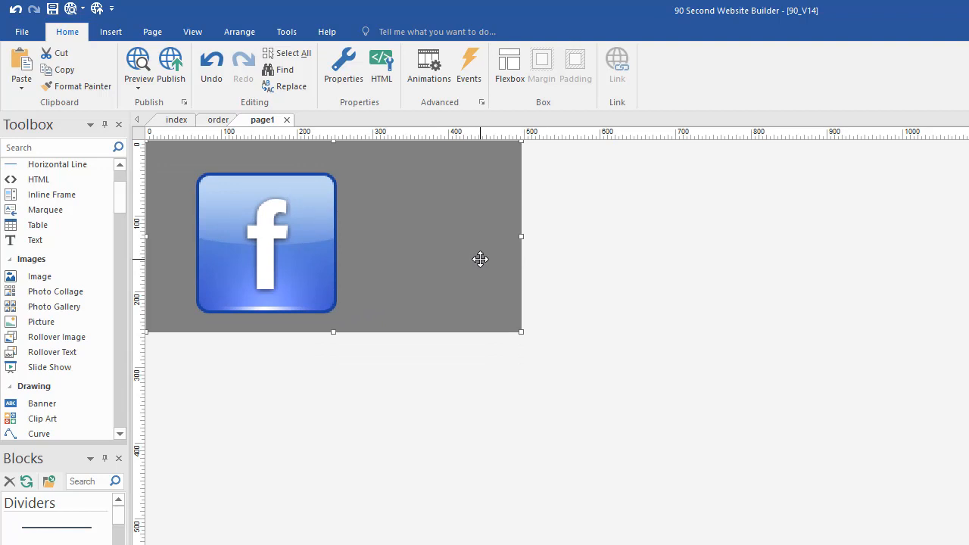
pyautogui.moveTo(520, 237); pyautogui.dragTo(968, 235)
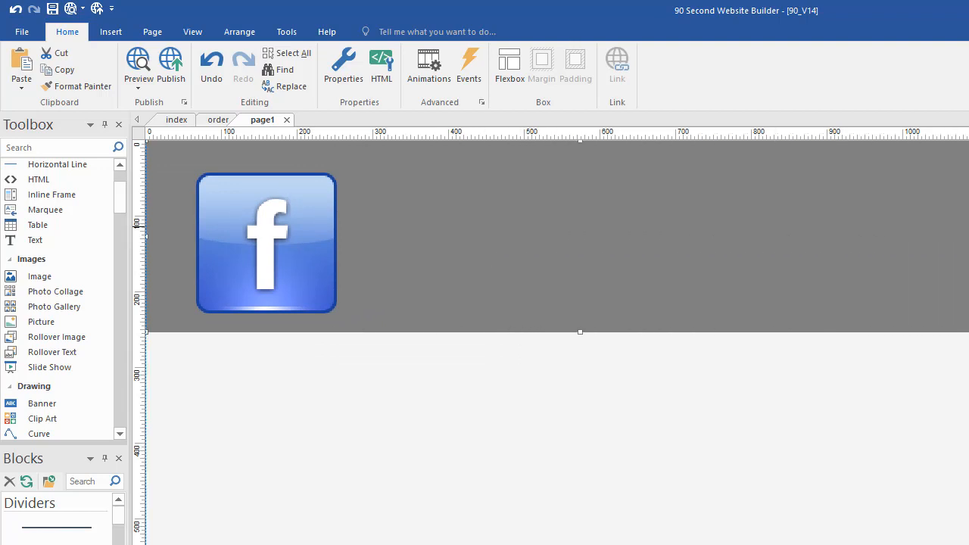
pyautogui.click(610, 380)
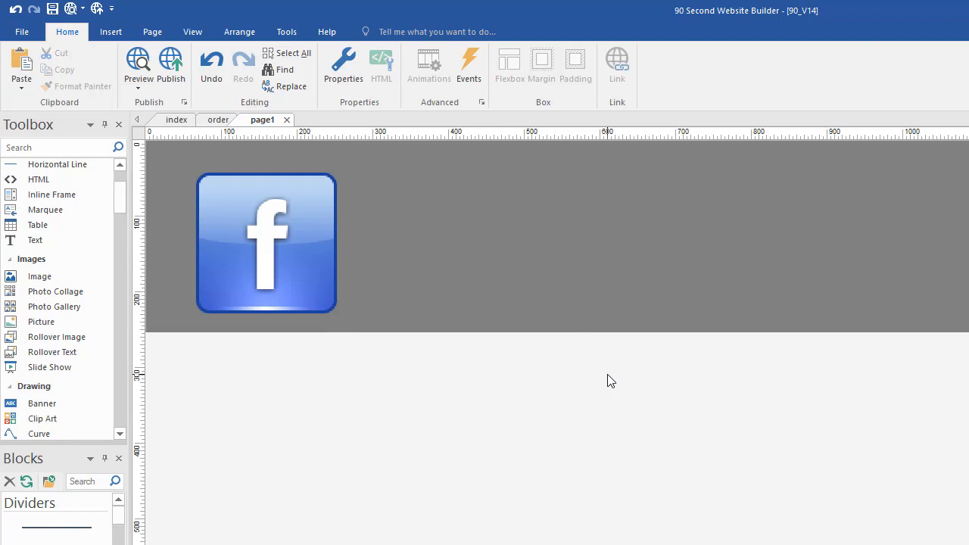
pyautogui.press('F5')
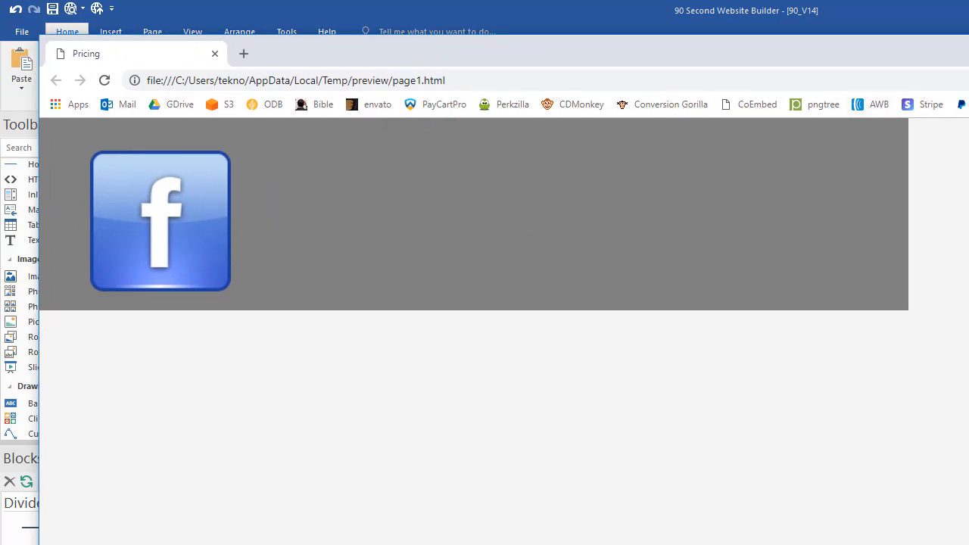
pyautogui.moveTo(968, 265); pyautogui.dragTo(968, 337)
pyautogui.click(968, 44)
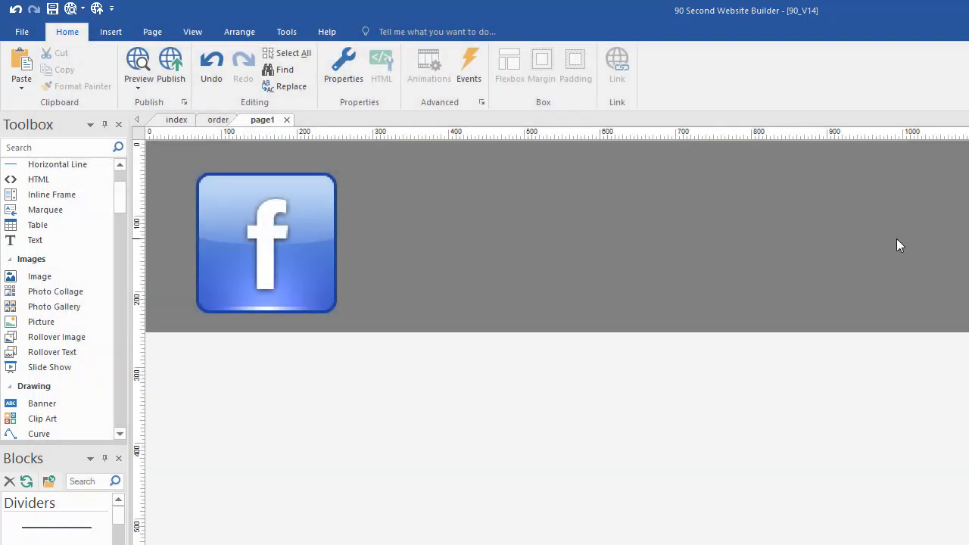
# Set the grey layer to relative horizontal sizing with center alignment and confirm
pyautogui.doubleClick(515, 271)
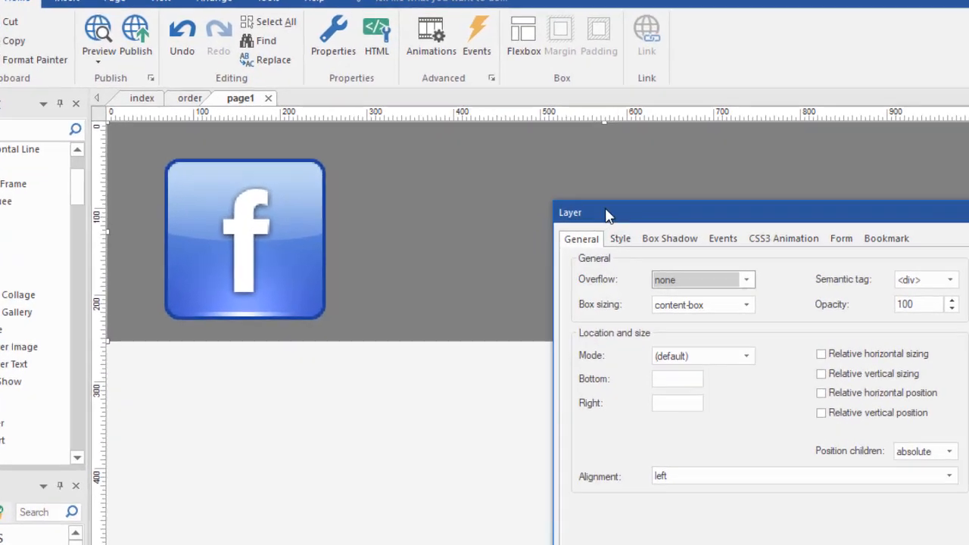
pyautogui.moveTo(606, 216); pyautogui.dragTo(431, 32)
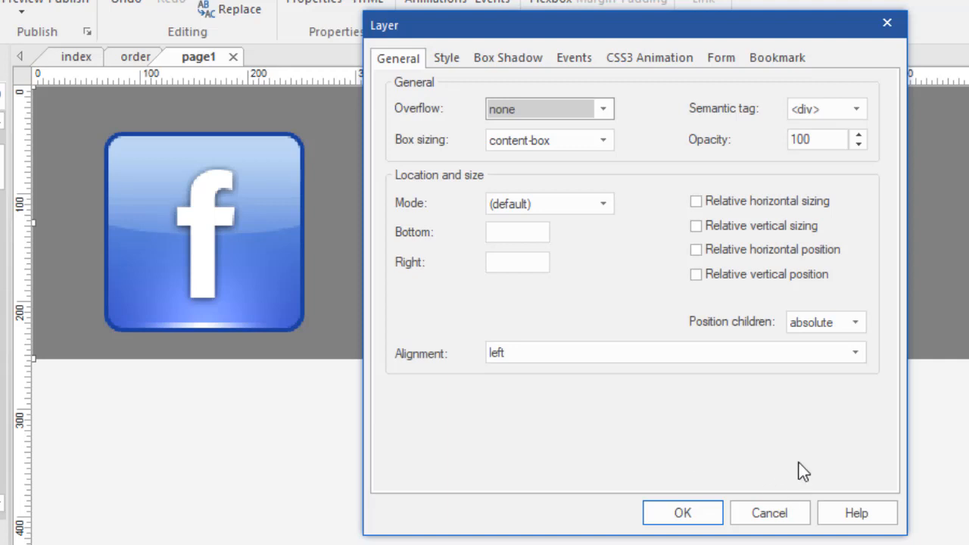
pyautogui.click(696, 201)
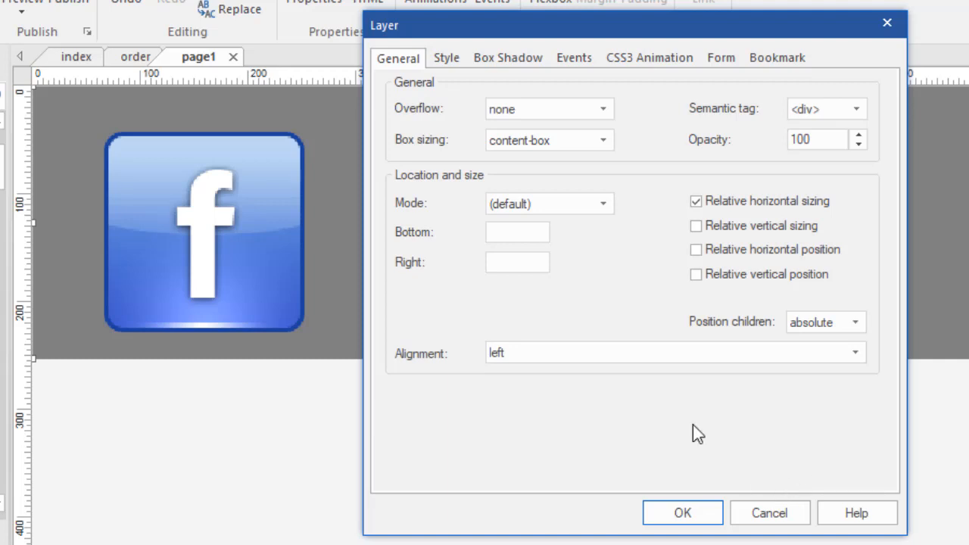
pyautogui.click(801, 352)
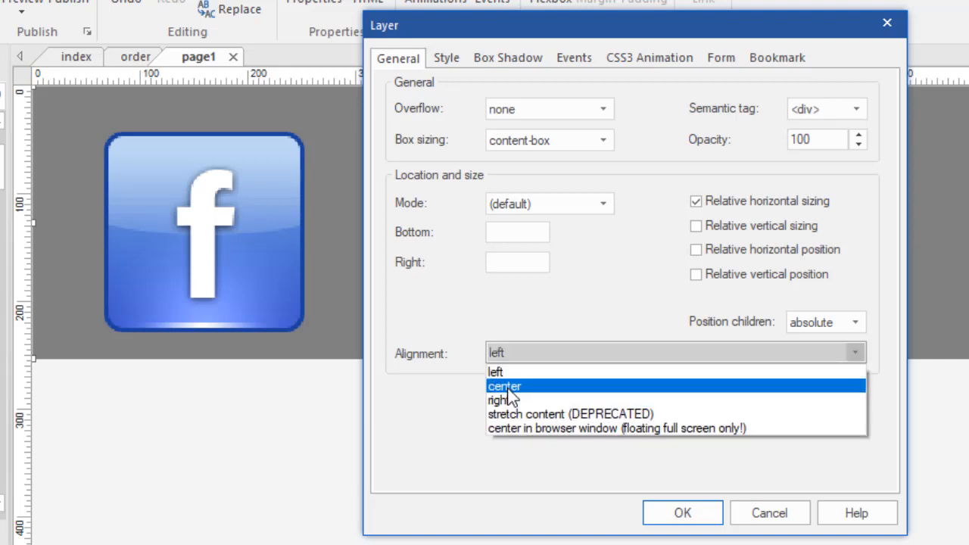
pyautogui.click(507, 387)
pyautogui.click(682, 514)
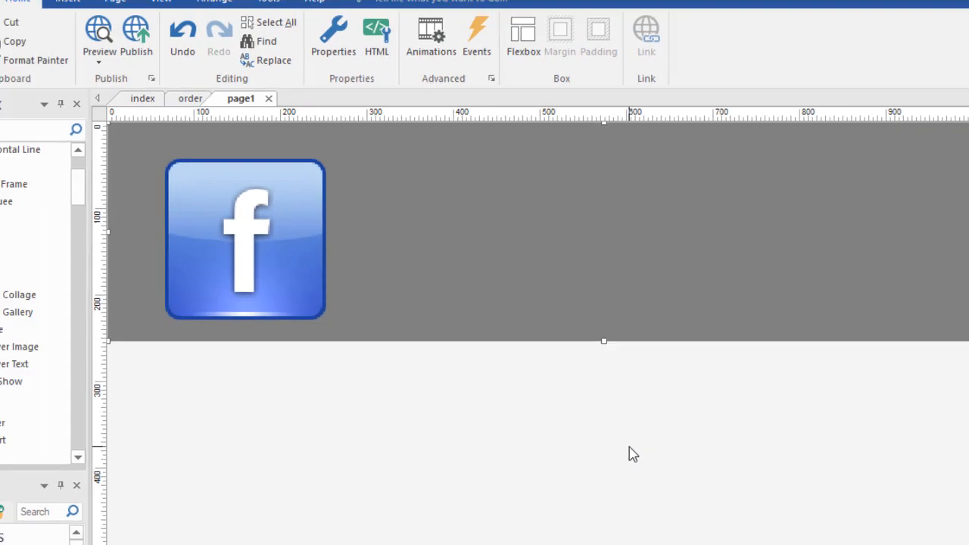
pyautogui.press('F5')
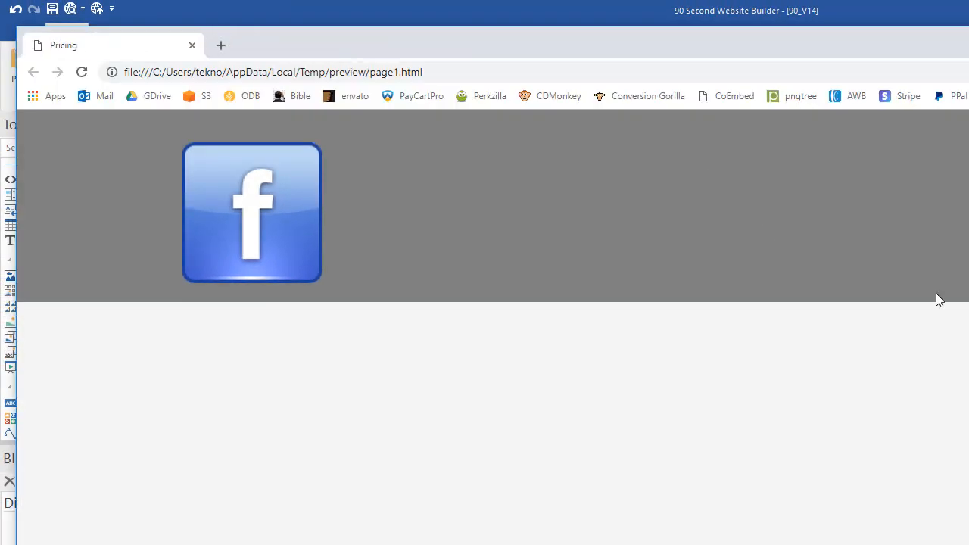
pyautogui.moveTo(968, 285); pyautogui.dragTo(968, 223)
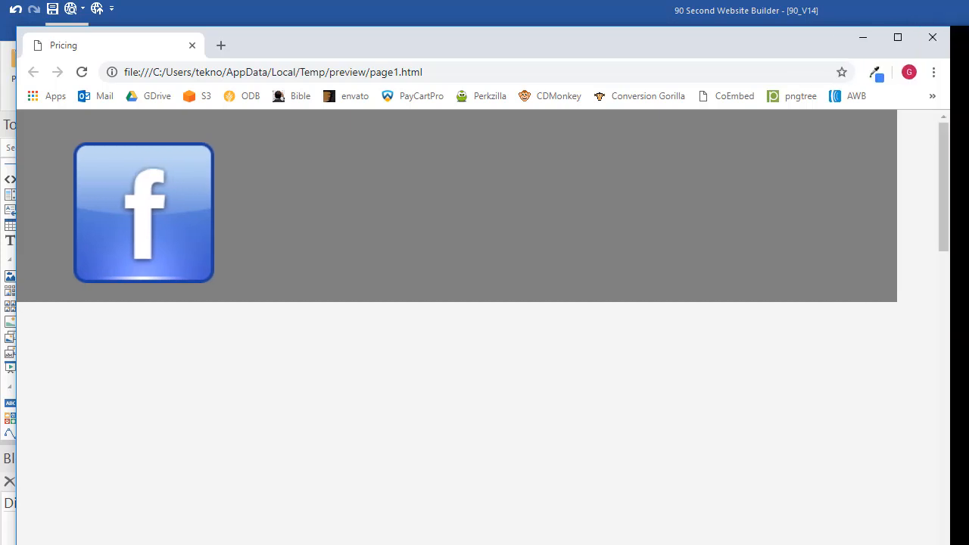
pyautogui.moveTo(968, 158); pyautogui.dragTo(962, 158)
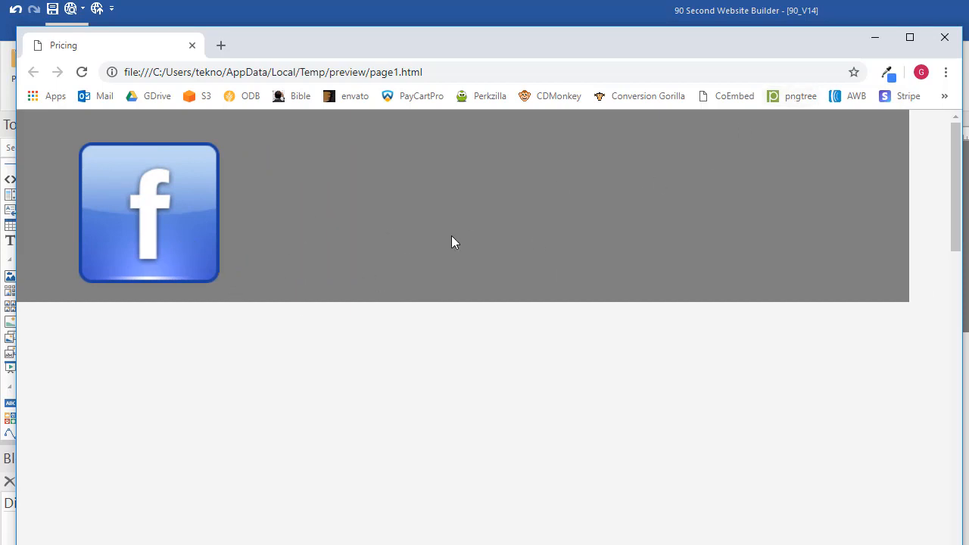
pyautogui.click(944, 37)
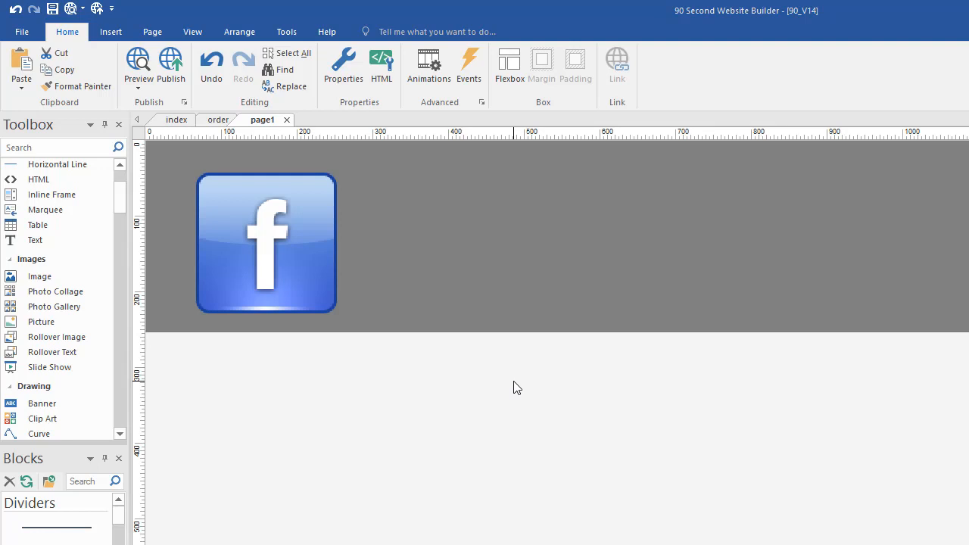
# Delete the grey Facebook layer and drag the Pricing section up to the page top
pyautogui.click(551, 280)
pyautogui.press('Delete')
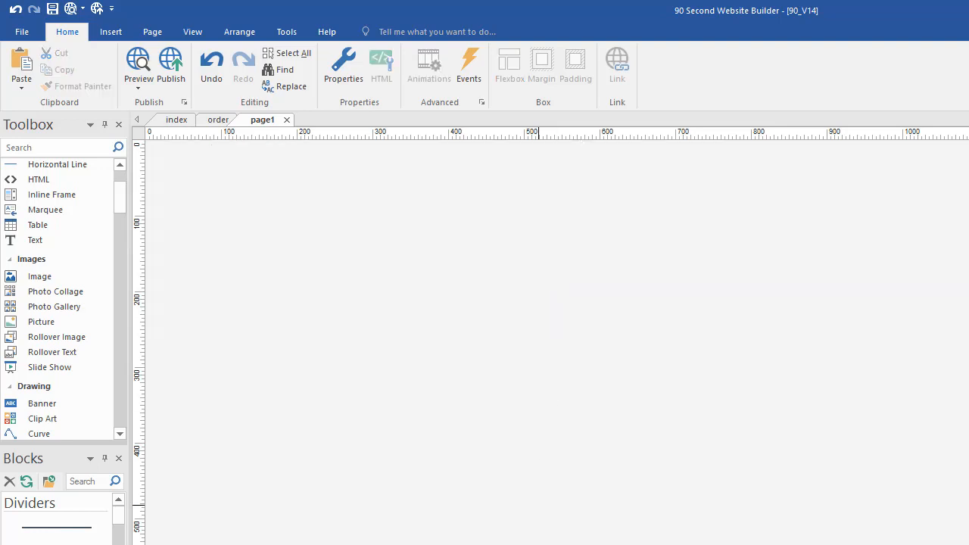
pyautogui.moveTo(567, 544); pyautogui.dragTo(489, 165)
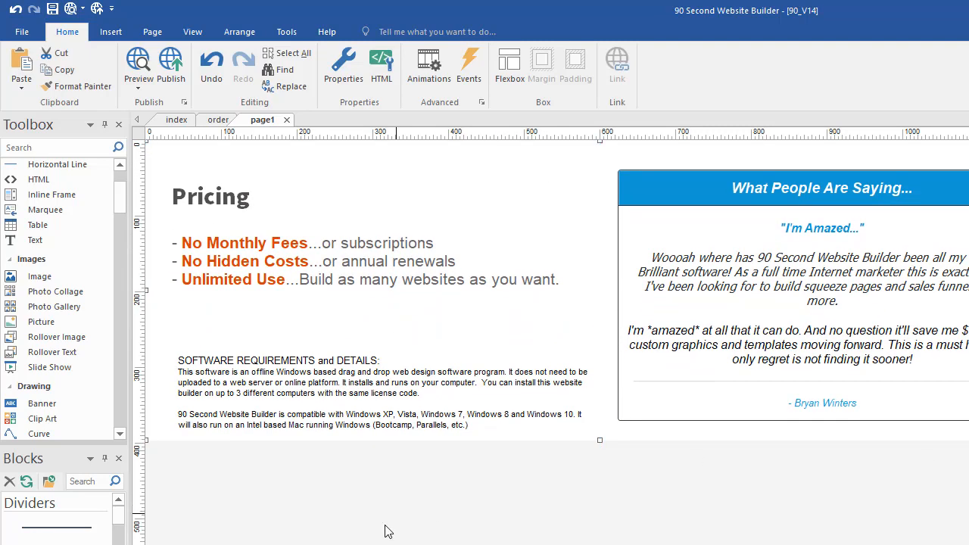
# Check the Pricing heading, bullet list, requirements text, testimonial box and surrounding full-width layer
pyautogui.click(231, 198)
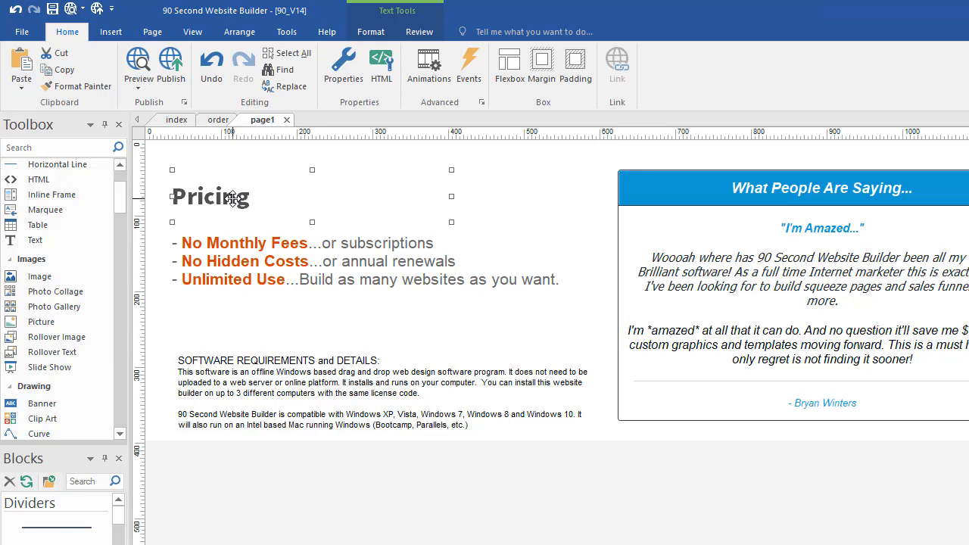
pyautogui.click(253, 269)
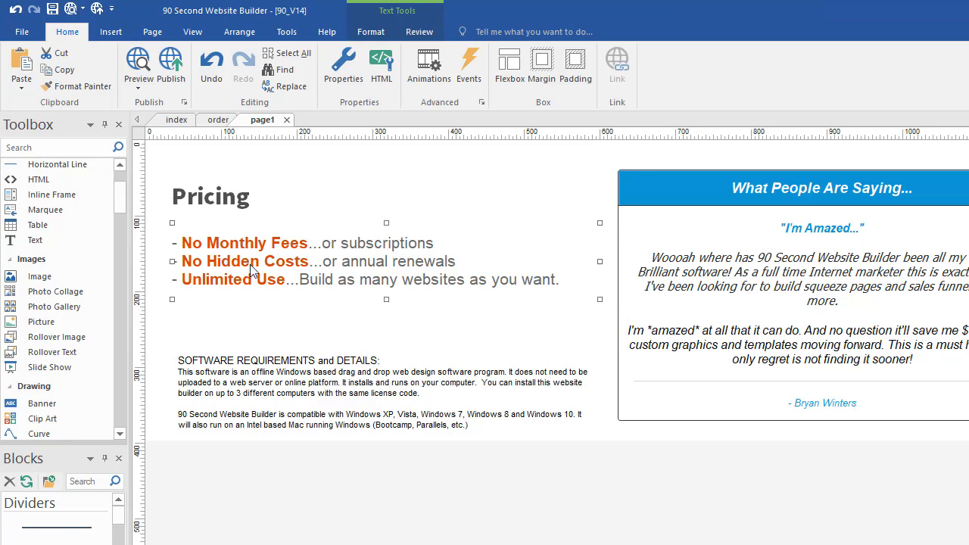
pyautogui.click(257, 369)
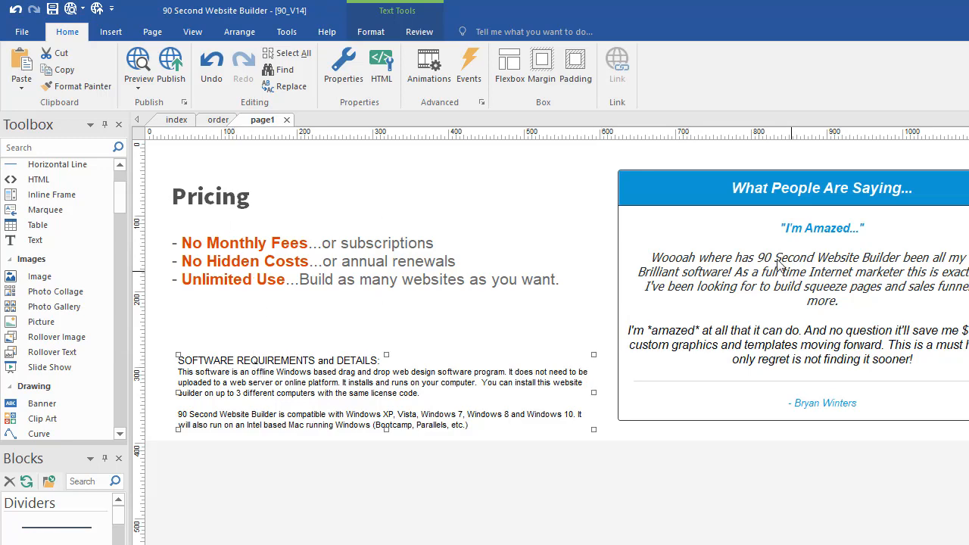
pyautogui.click(722, 205)
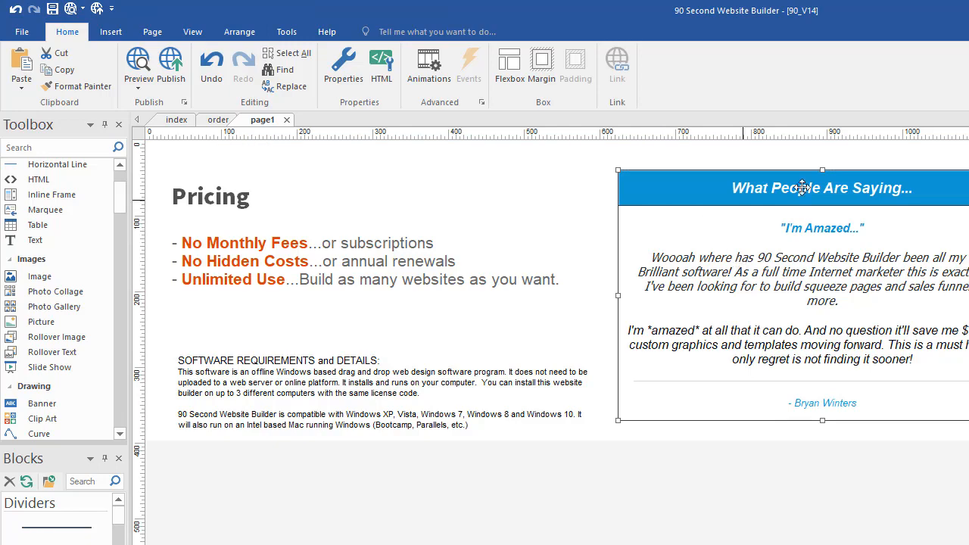
pyautogui.click(967, 165)
pyautogui.doubleClick(966, 165)
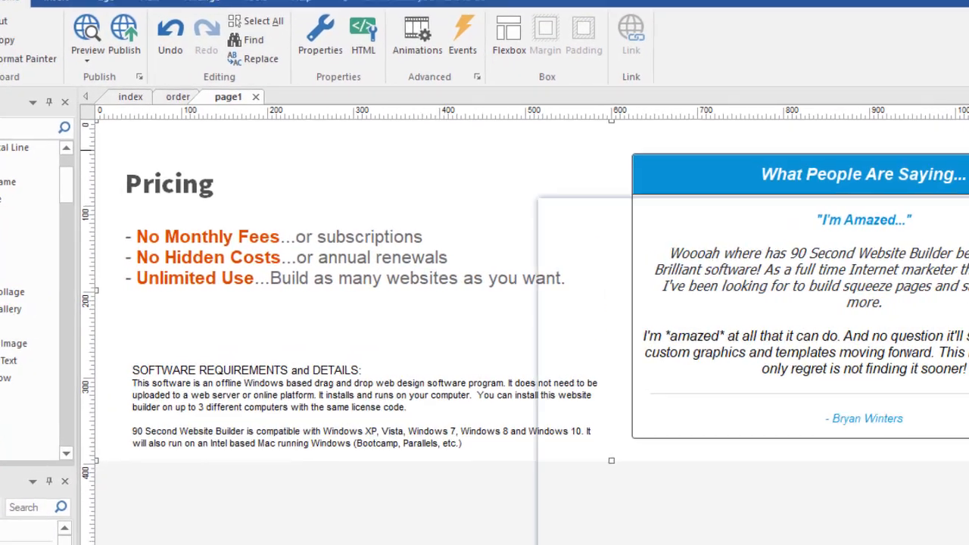
pyautogui.moveTo(753, 204); pyautogui.dragTo(651, 43)
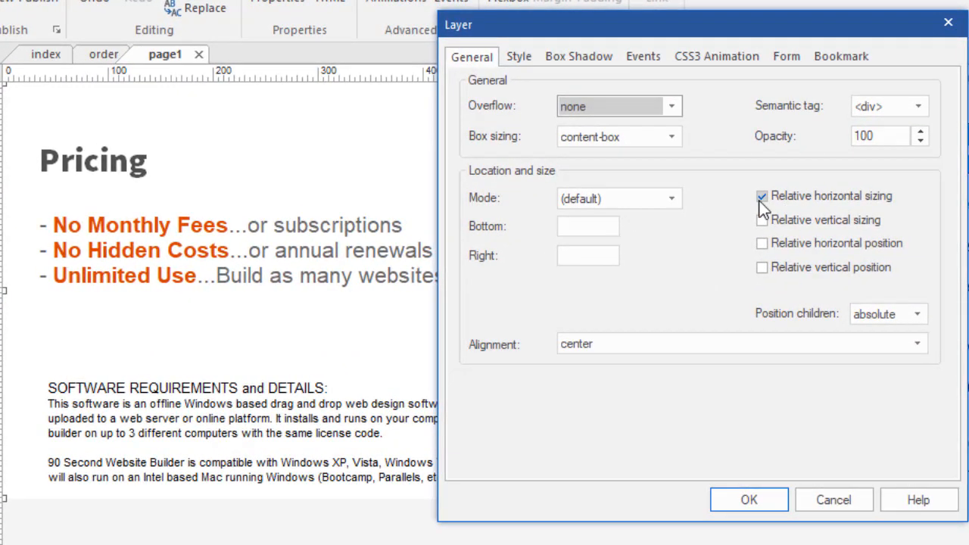
pyautogui.click(515, 58)
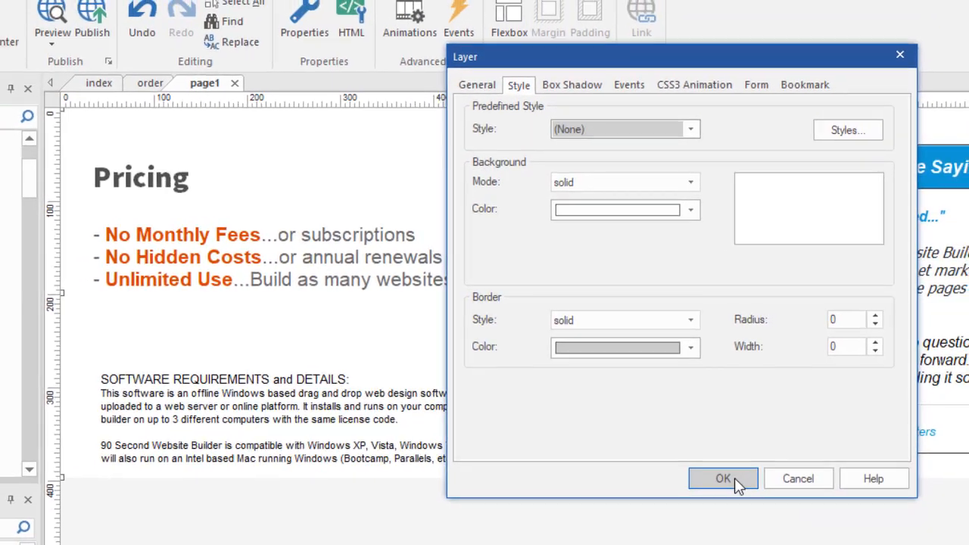
pyautogui.click(733, 479)
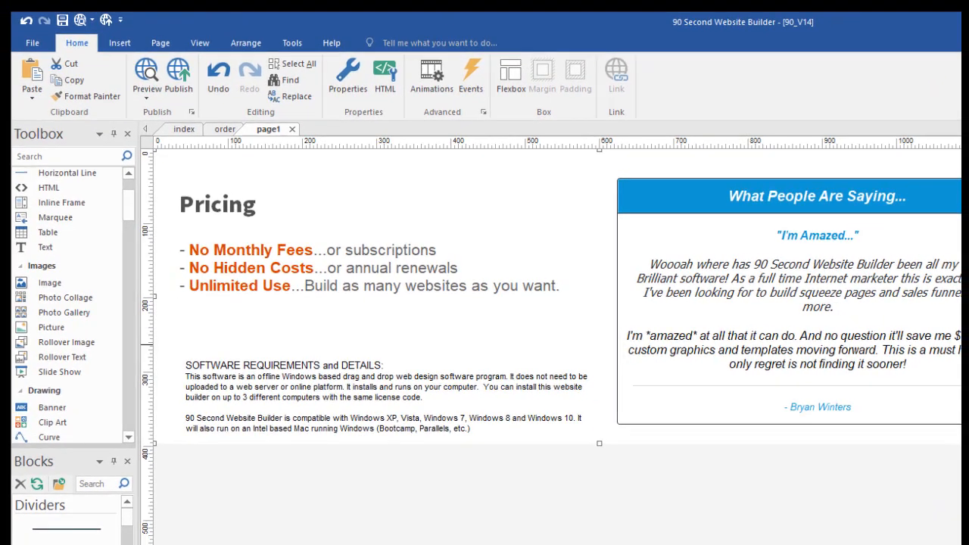
pyautogui.press('F5')
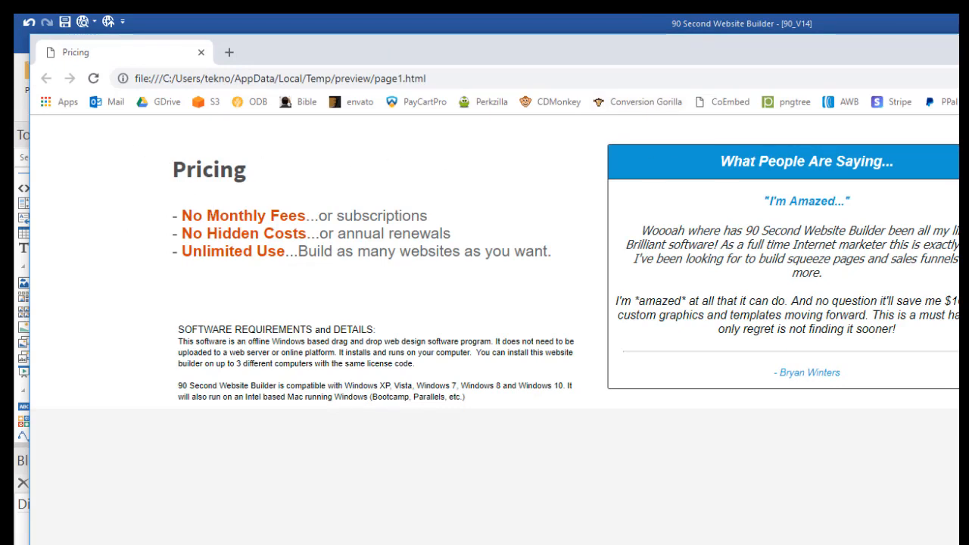
pyautogui.moveTo(968, 302); pyautogui.dragTo(968, 333)
pyautogui.hotkey('alt', 'F4')
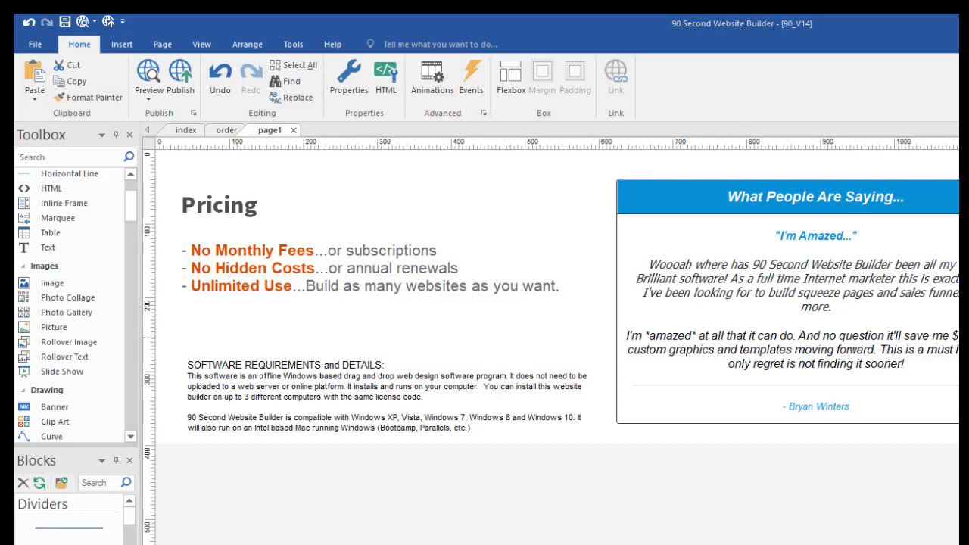
pyautogui.scroll(-3, 551, 333)
pyautogui.scroll(3, 551, 333)
pyautogui.scroll(-9, 551, 333)
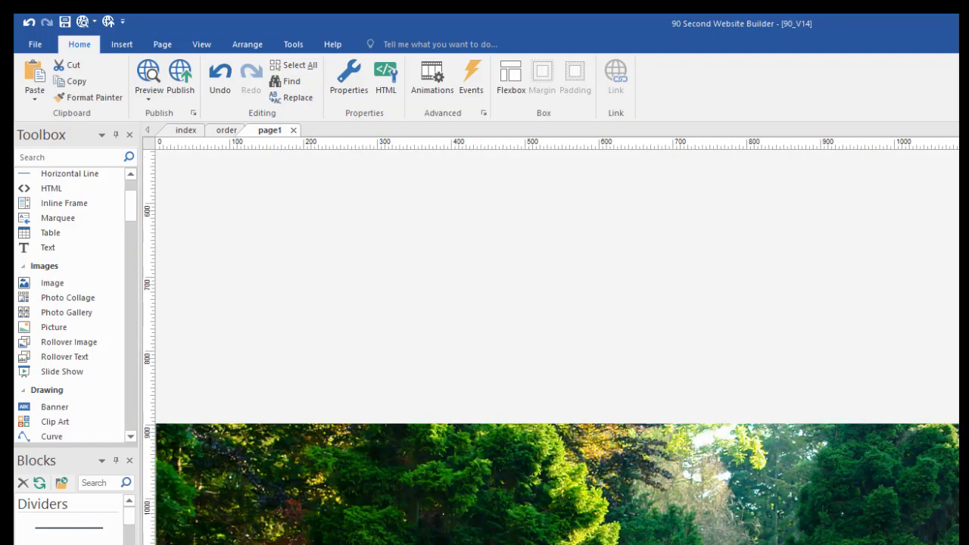
pyautogui.scroll(-3, 942, 249)
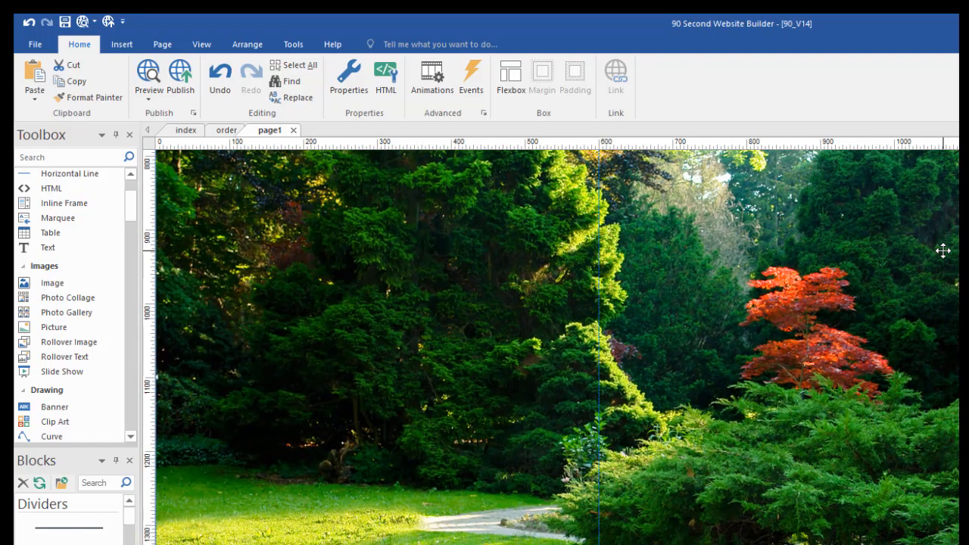
pyautogui.scroll(9, 942, 249)
pyautogui.scroll(-4, 551, 348)
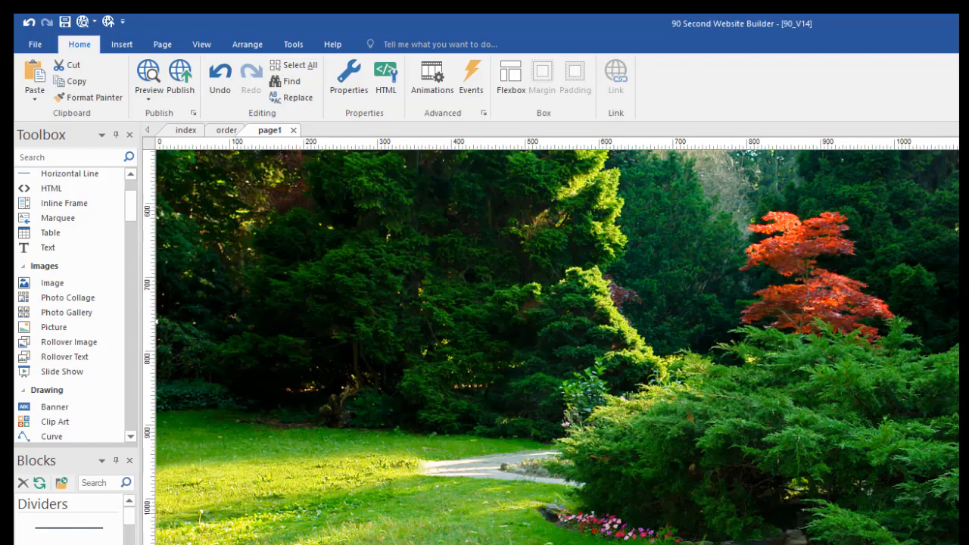
pyautogui.scroll(2, 551, 348)
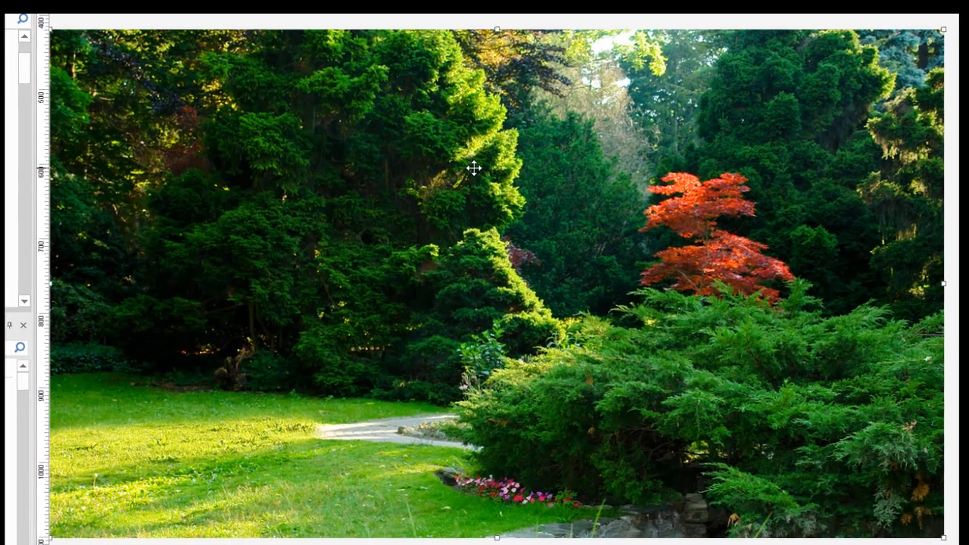
pyautogui.doubleClick(477, 166)
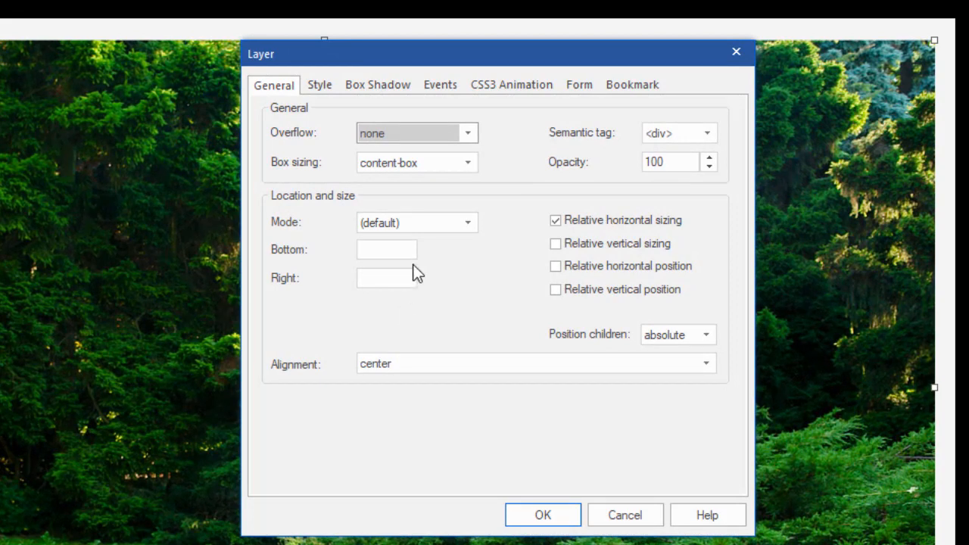
pyautogui.click(320, 85)
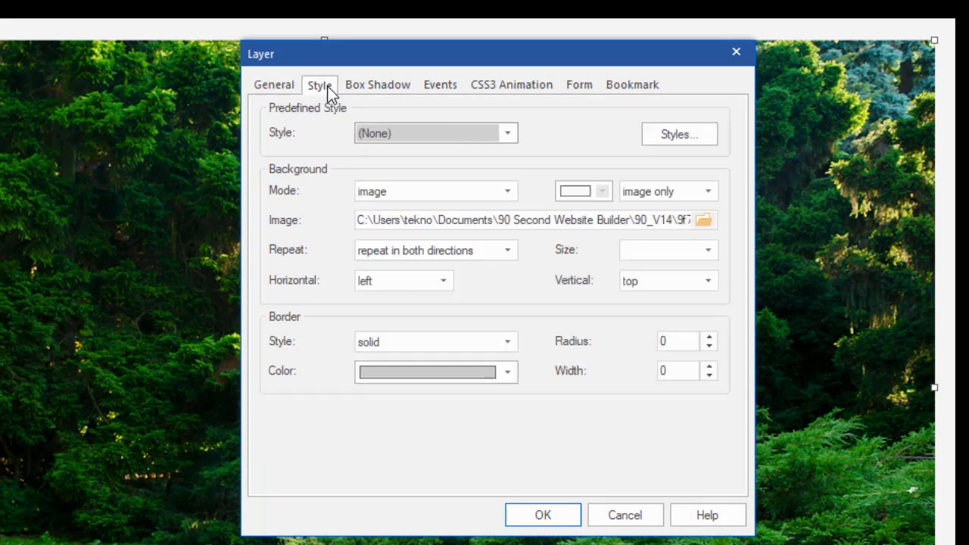
pyautogui.click(432, 195)
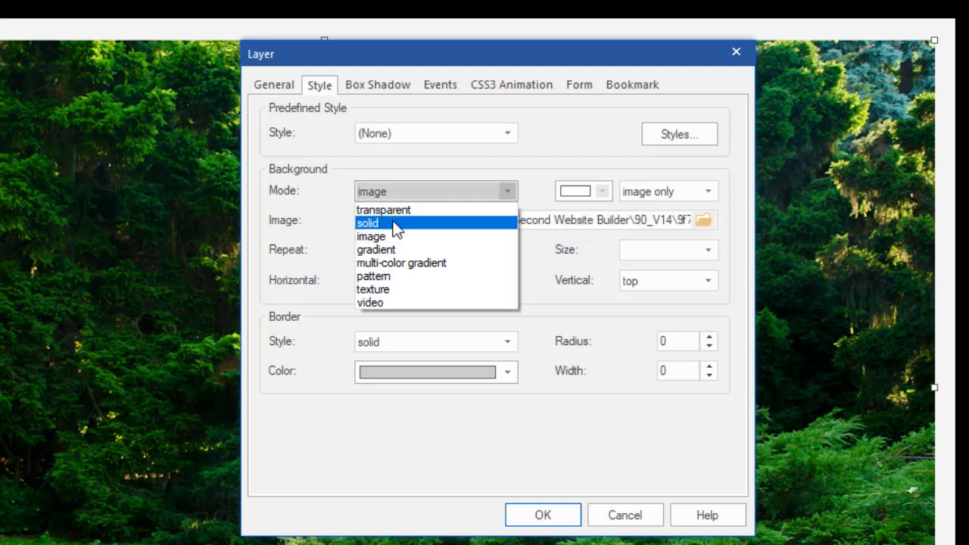
pyautogui.click(395, 221)
pyautogui.click(508, 193)
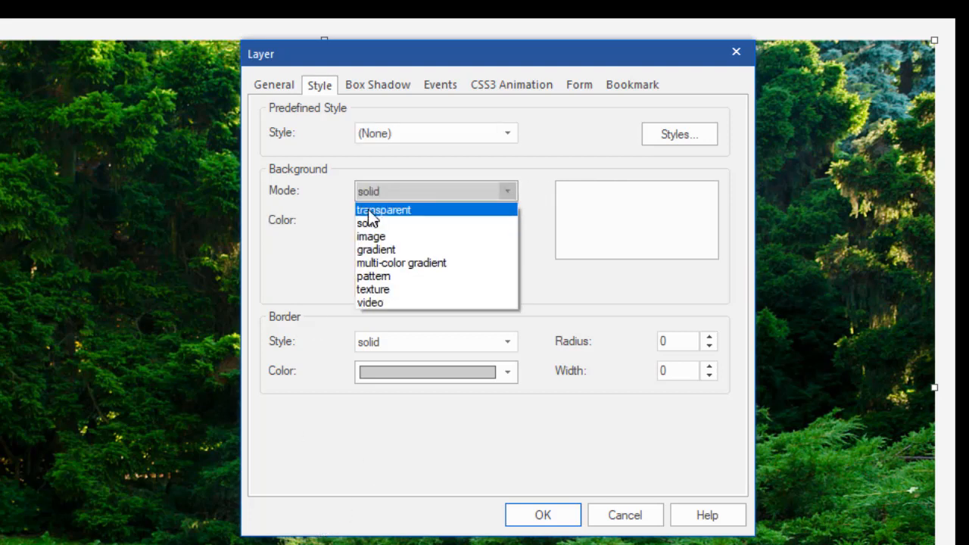
pyautogui.click(369, 237)
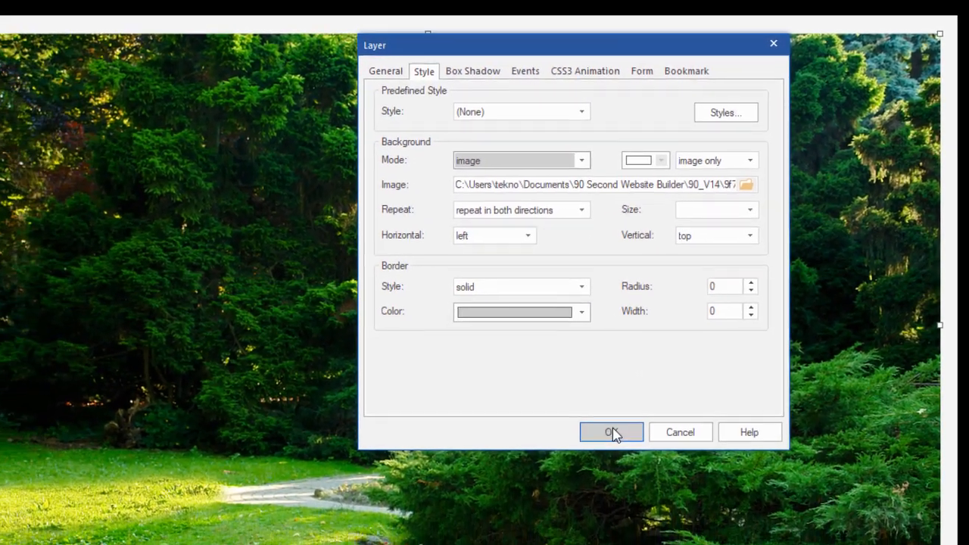
pyautogui.click(584, 466)
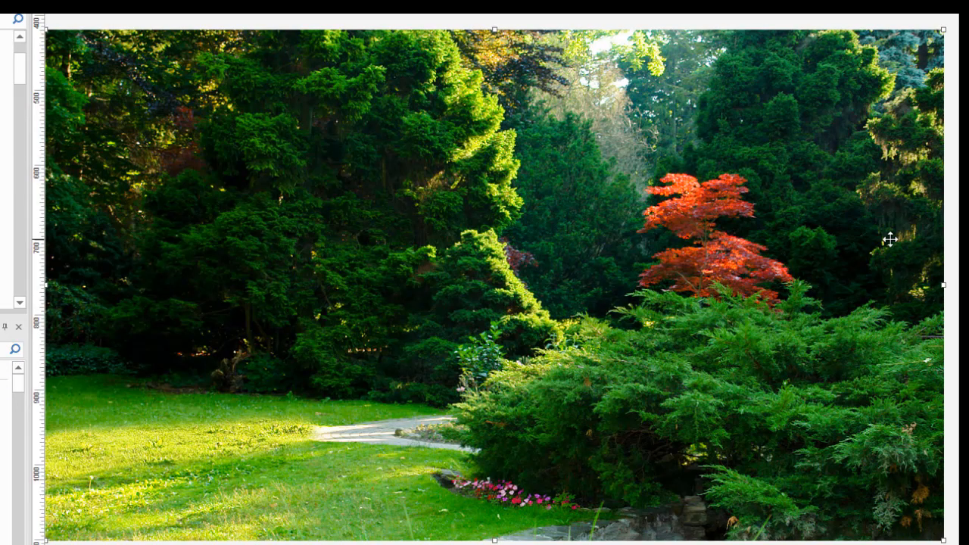
# Drag the bulleted No Monthly Fees text block down onto the garden photo's lower-left lawn
pyautogui.scroll(4, 941, 223)
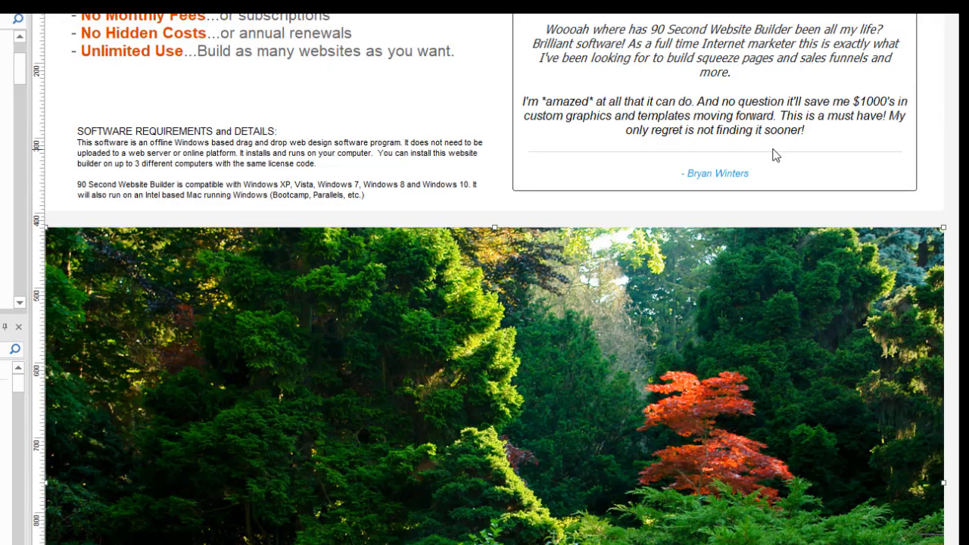
pyautogui.moveTo(130, 38); pyautogui.dragTo(148, 396)
pyautogui.scroll(-4, 601, 327)
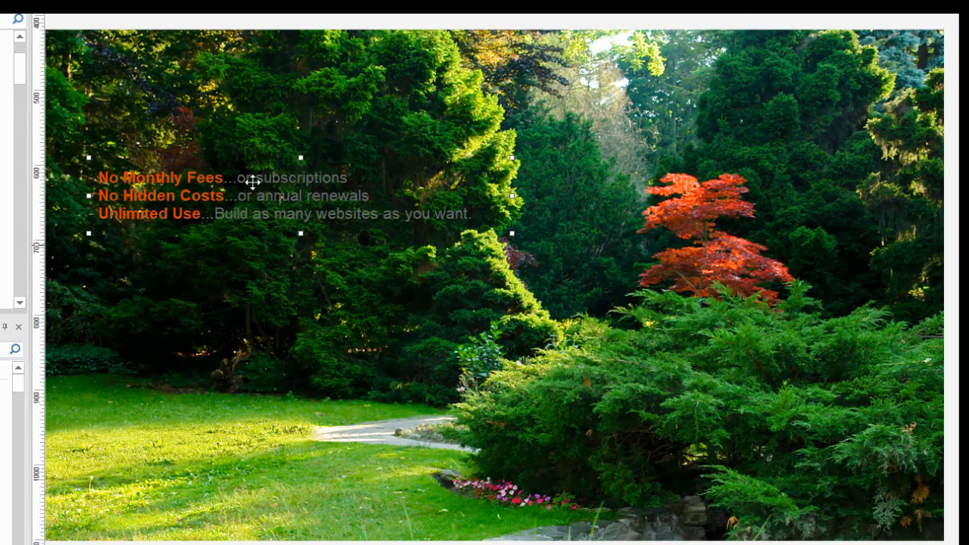
pyautogui.moveTo(180, 211); pyautogui.dragTo(155, 449)
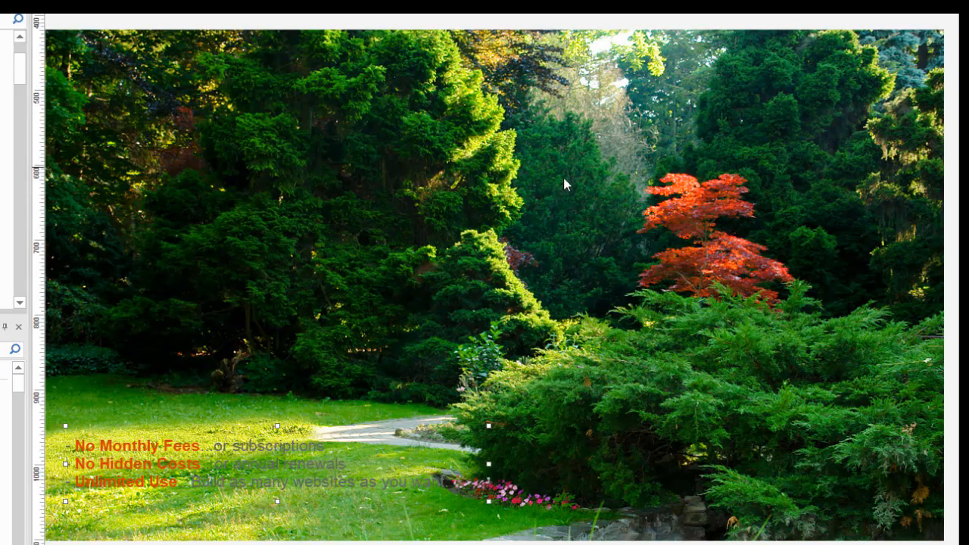
pyautogui.scroll(3, 564, 205)
pyautogui.scroll(-2, 569, 206)
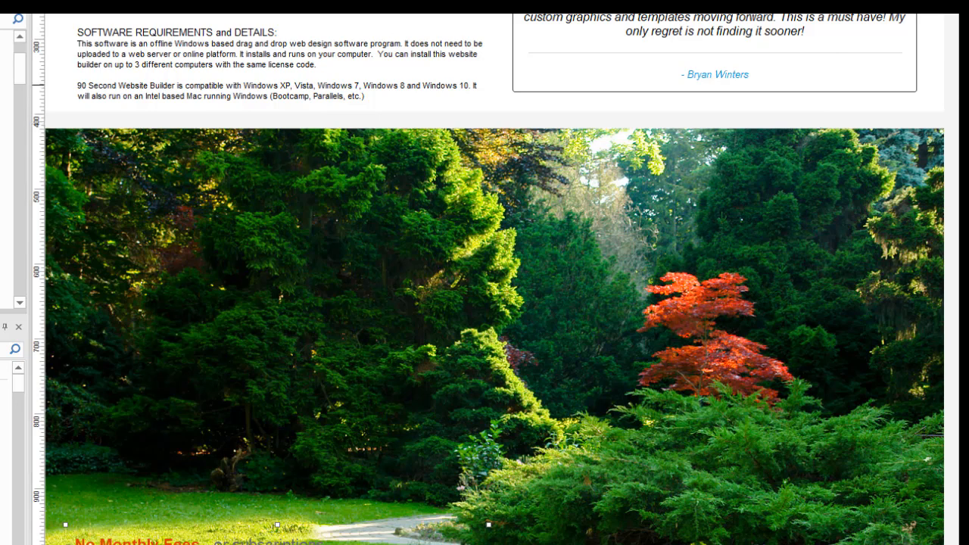
# Select Layer1 and view its properties: position 0, 0 and Size 1200 by 397
pyautogui.click(931, 74)
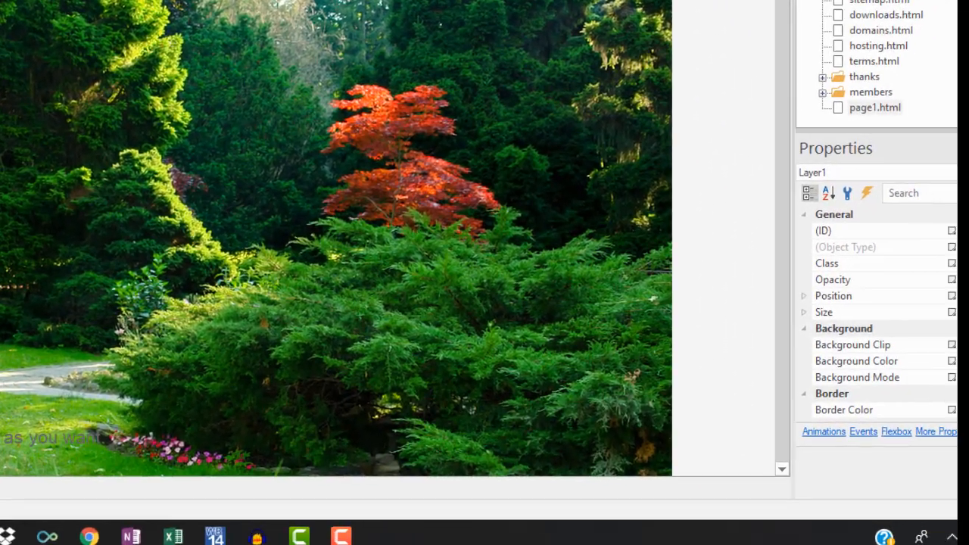
pyautogui.scroll(-2, 865, 276)
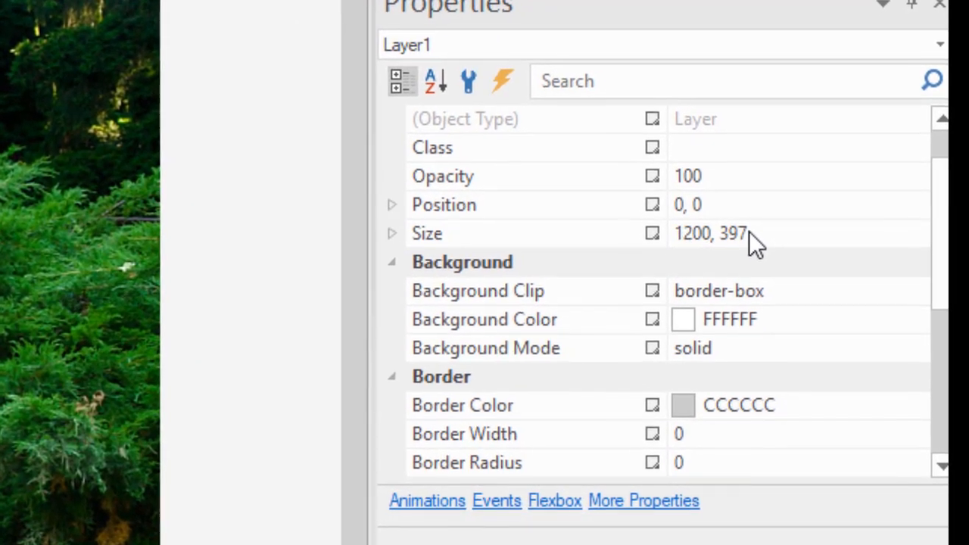
pyautogui.click(722, 243)
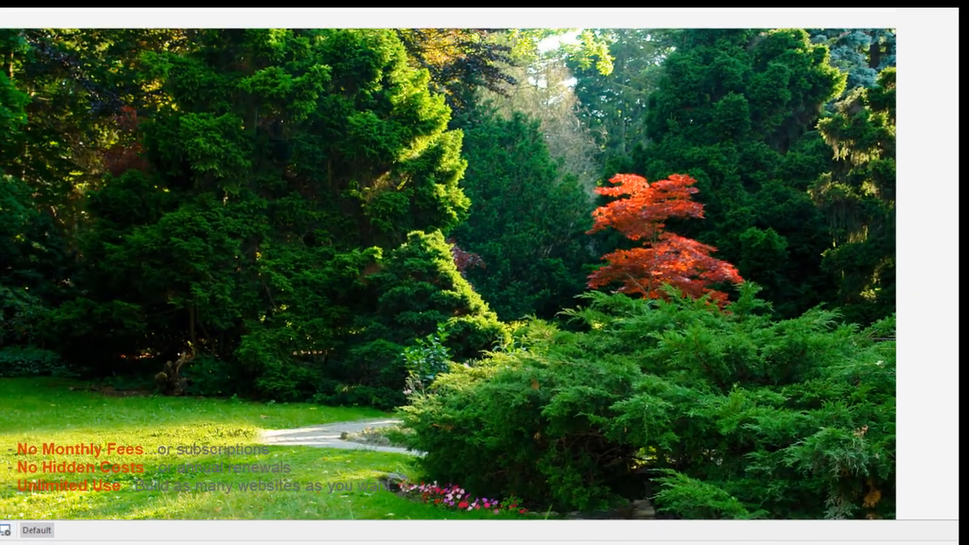
# Change the forest photo layer's Style background Size to cover and apply it
pyautogui.scroll(-2, 490, 106)
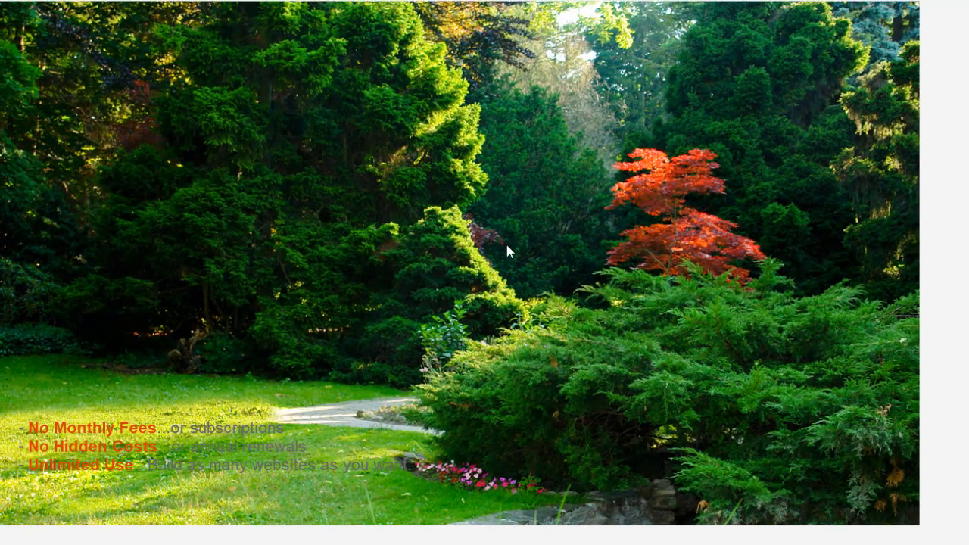
pyautogui.doubleClick(506, 243)
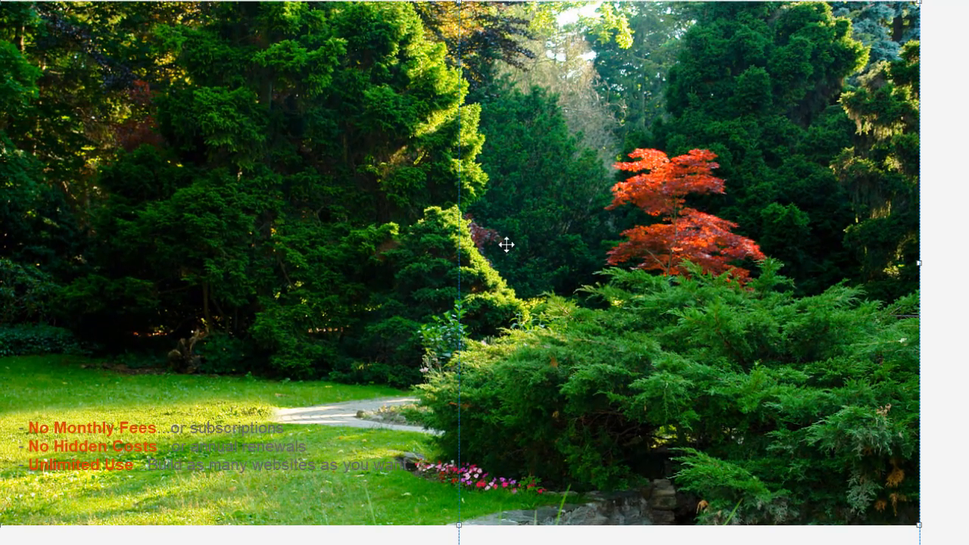
pyautogui.click(453, 88)
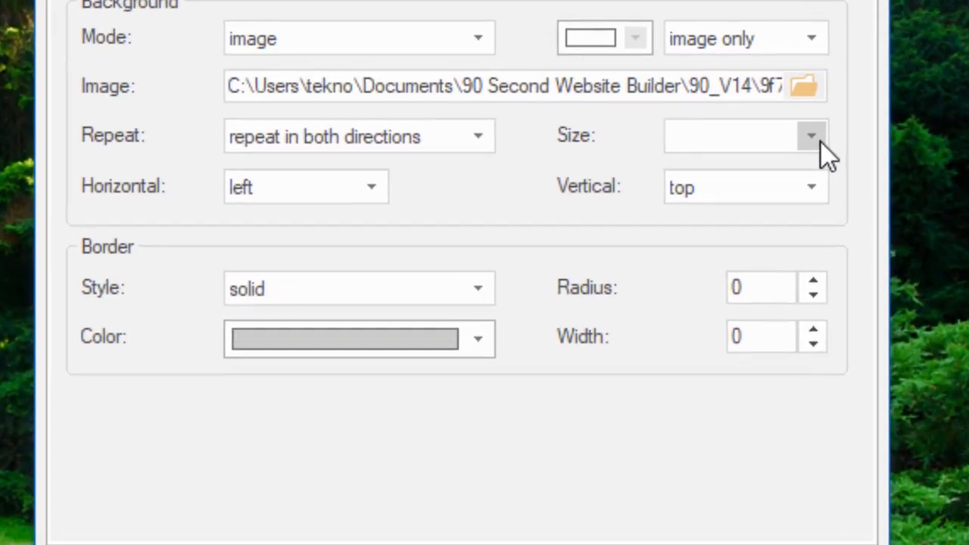
pyautogui.click(816, 138)
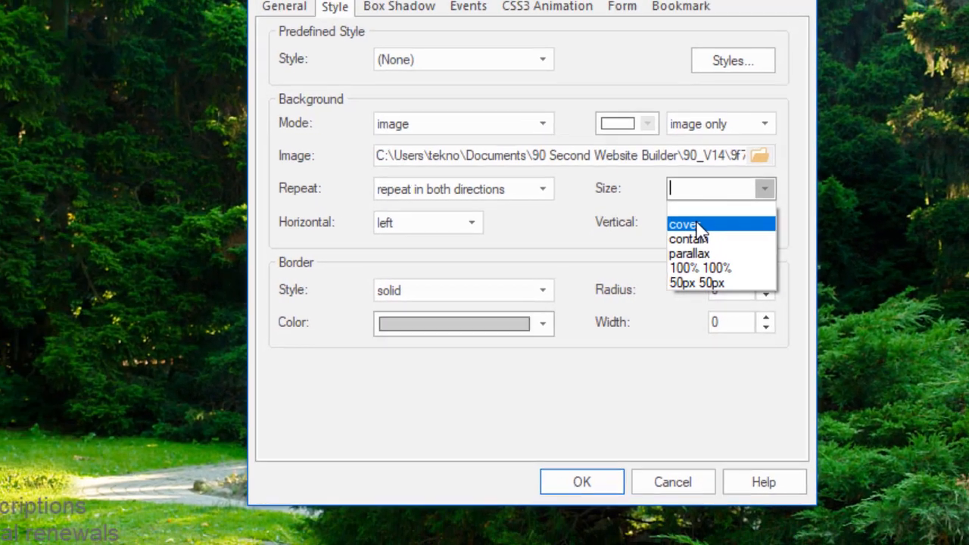
pyautogui.click(696, 211)
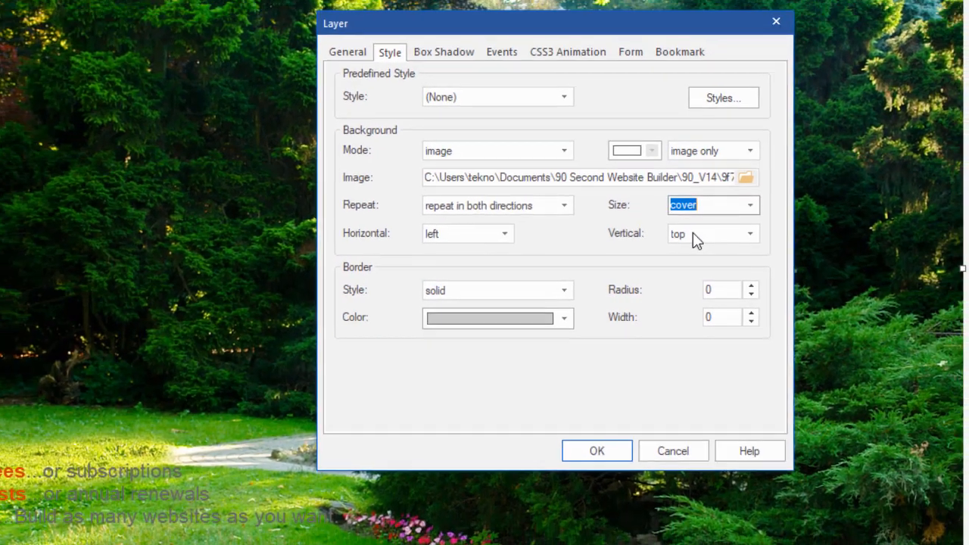
pyautogui.click(562, 523)
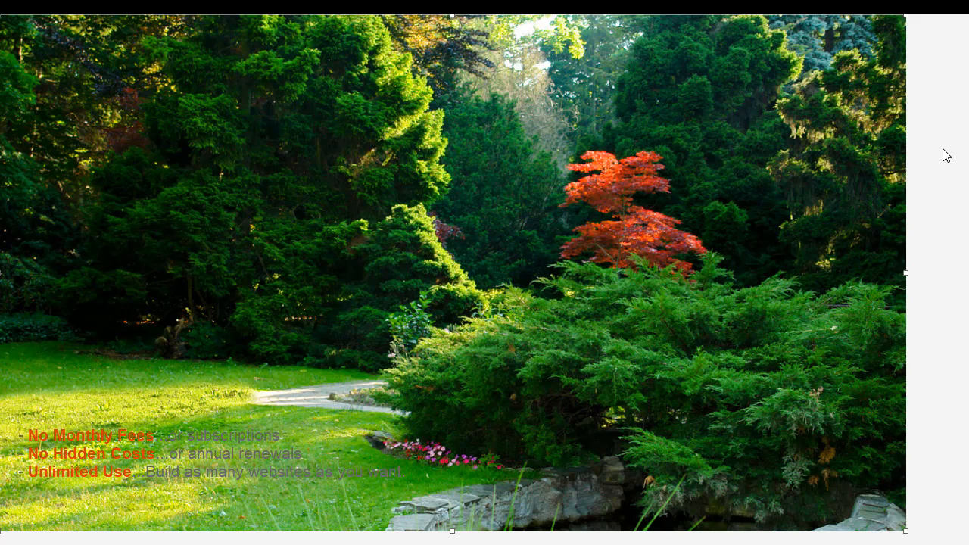
pyautogui.press('F5')
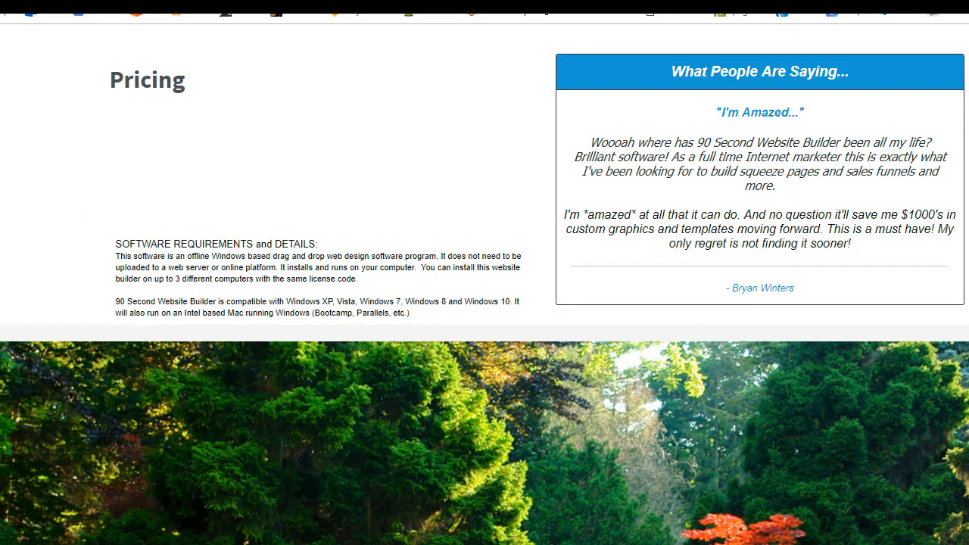
pyautogui.scroll(-4, 484, 284)
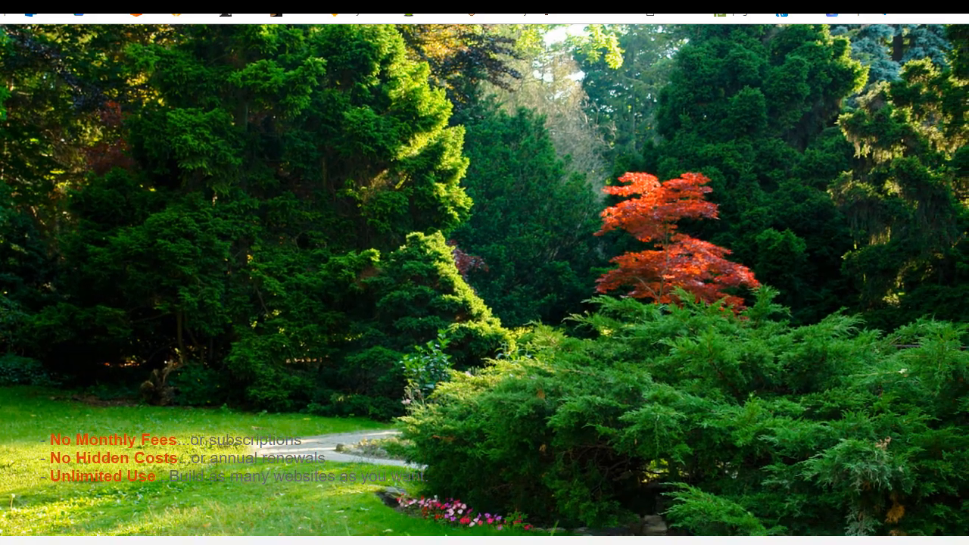
pyautogui.moveTo(968, 130); pyautogui.dragTo(819, 136)
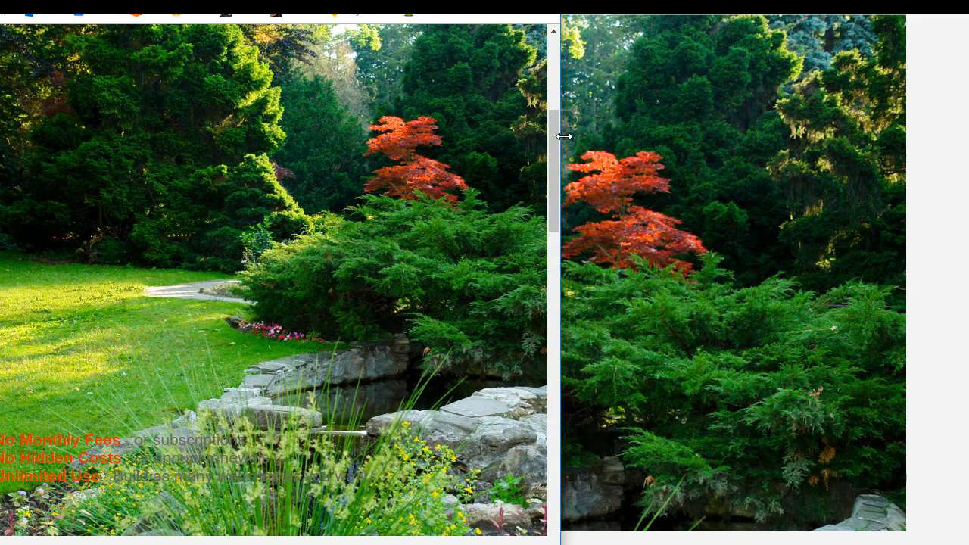
pyautogui.moveTo(729, 140); pyautogui.dragTo(765, 132)
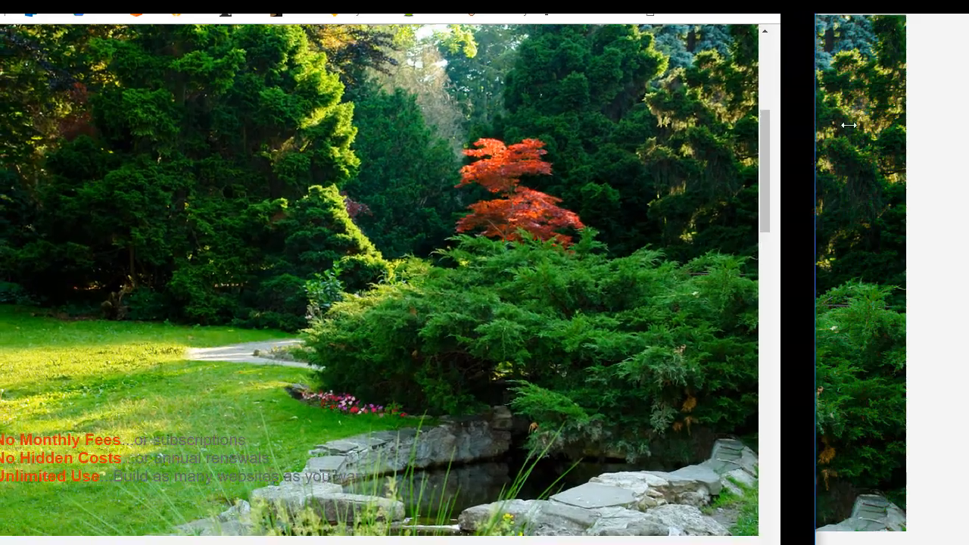
pyautogui.moveTo(848, 125); pyautogui.dragTo(772, 134)
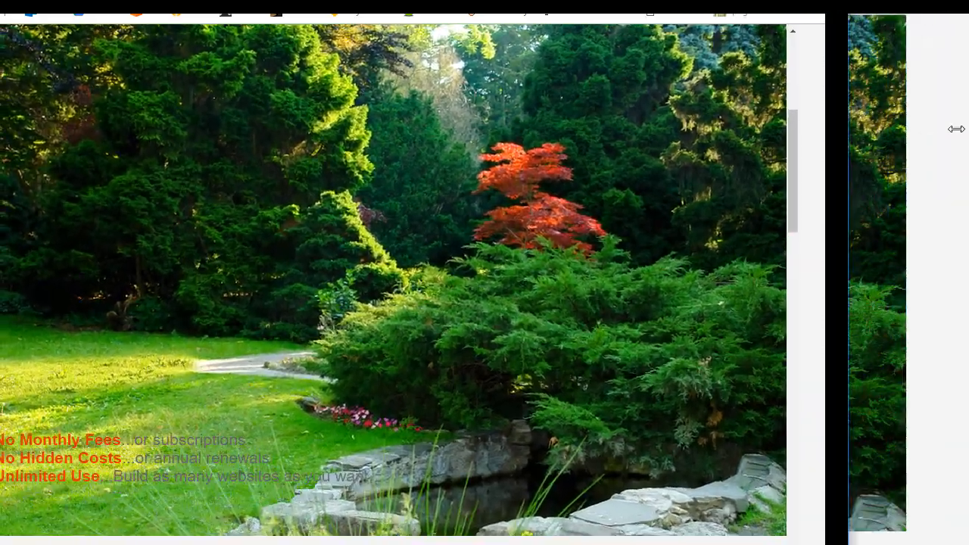
pyautogui.moveTo(956, 129)
pyautogui.mouseDown()
pyautogui.moveTo(968, 125)
pyautogui.moveTo(919, 114)
pyautogui.moveTo(778, 117)
pyautogui.moveTo(923, 101)
pyautogui.moveTo(966, 106)
pyautogui.moveTo(952, 148)
pyautogui.moveTo(817, 163)
pyautogui.moveTo(573, 165)
pyautogui.moveTo(942, 148)
pyautogui.moveTo(965, 136)
pyautogui.moveTo(959, 127)
pyautogui.moveTo(790, 138)
pyautogui.moveTo(965, 132)
pyautogui.mouseUp()
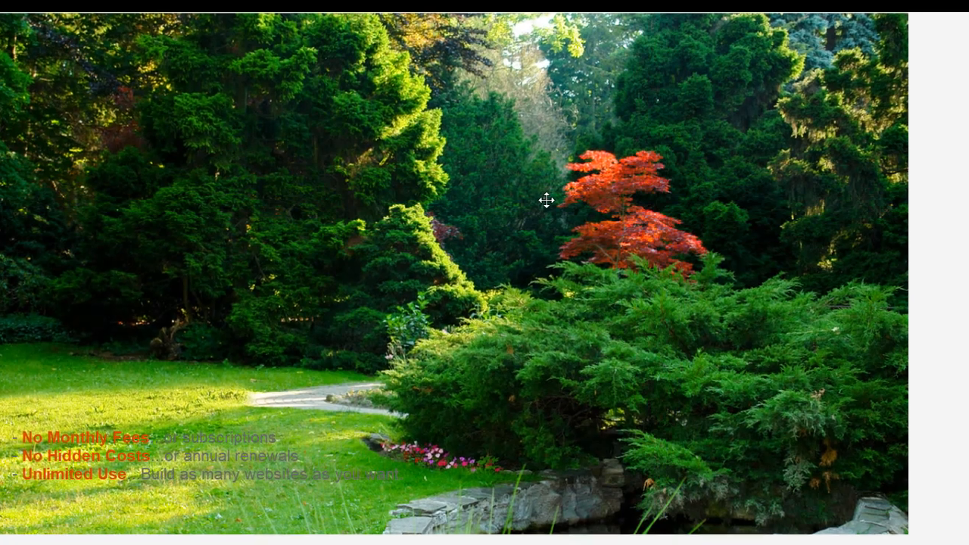
# Set the garden layer's background Size to contain, then reopen its Style settings to confirm
pyautogui.doubleClick(547, 200)
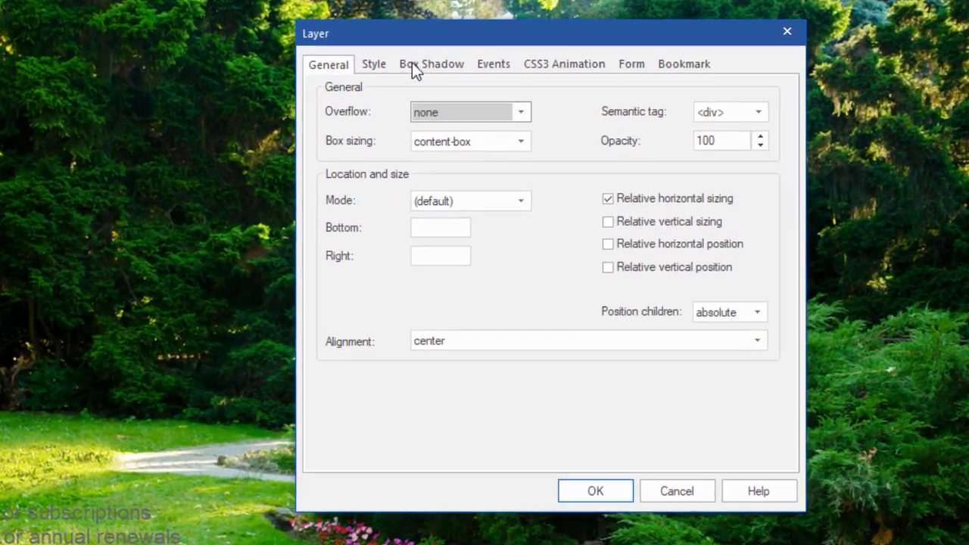
pyautogui.click(373, 64)
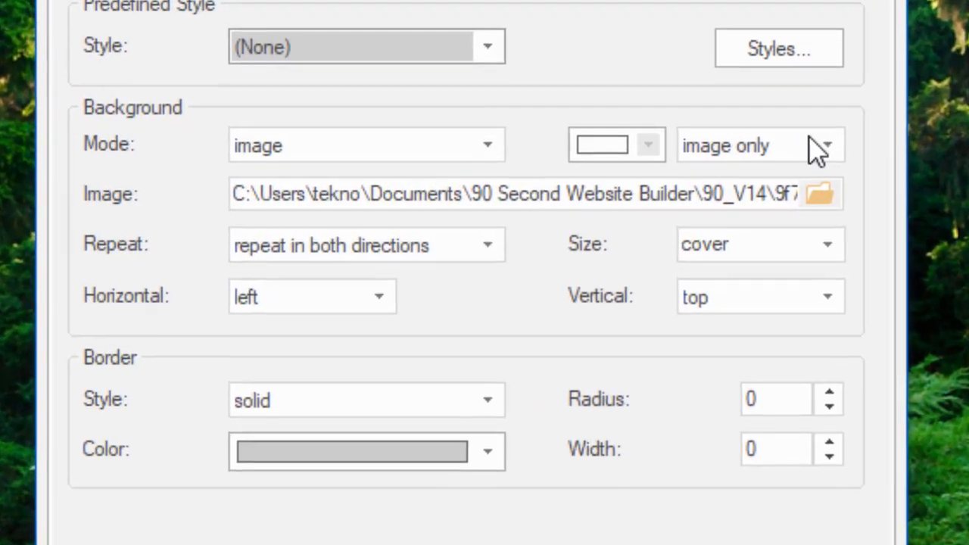
pyautogui.click(827, 244)
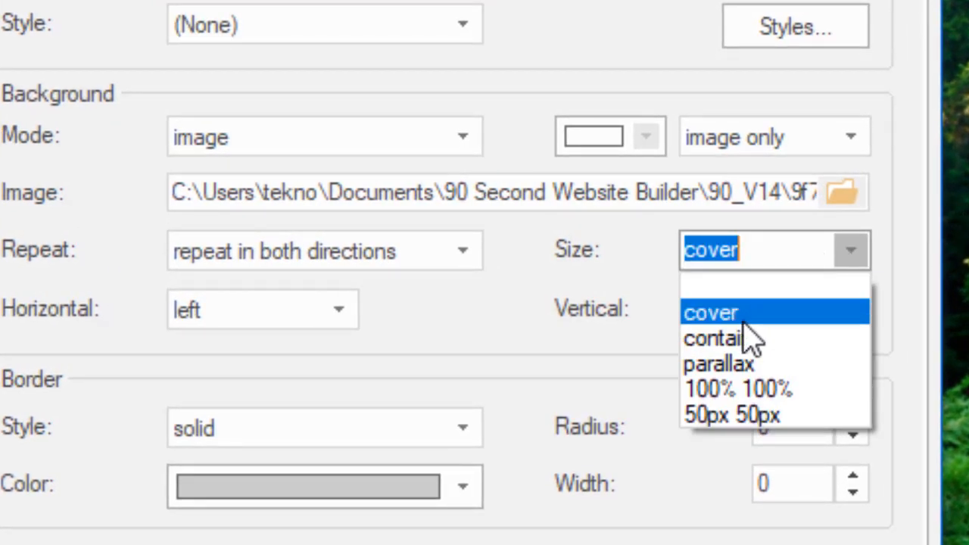
pyautogui.click(735, 339)
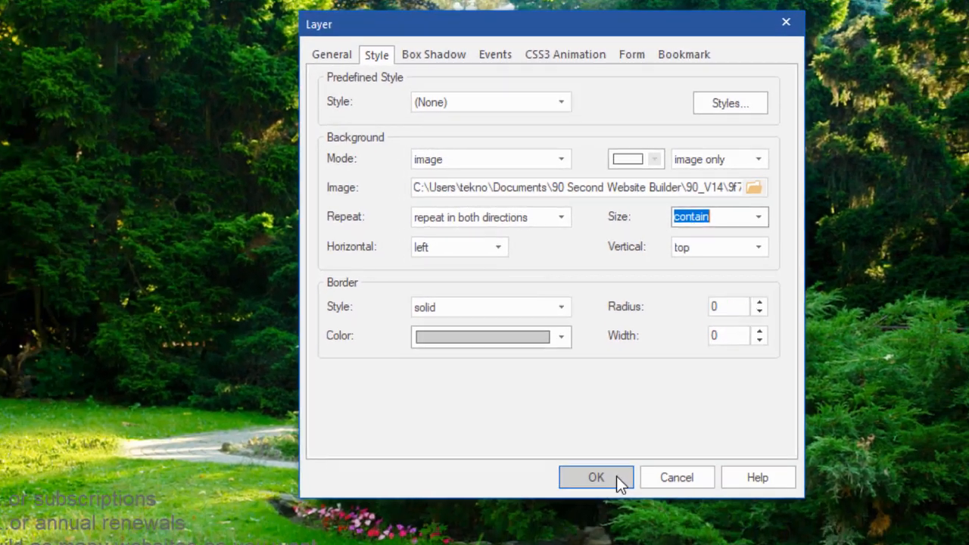
pyautogui.click(616, 476)
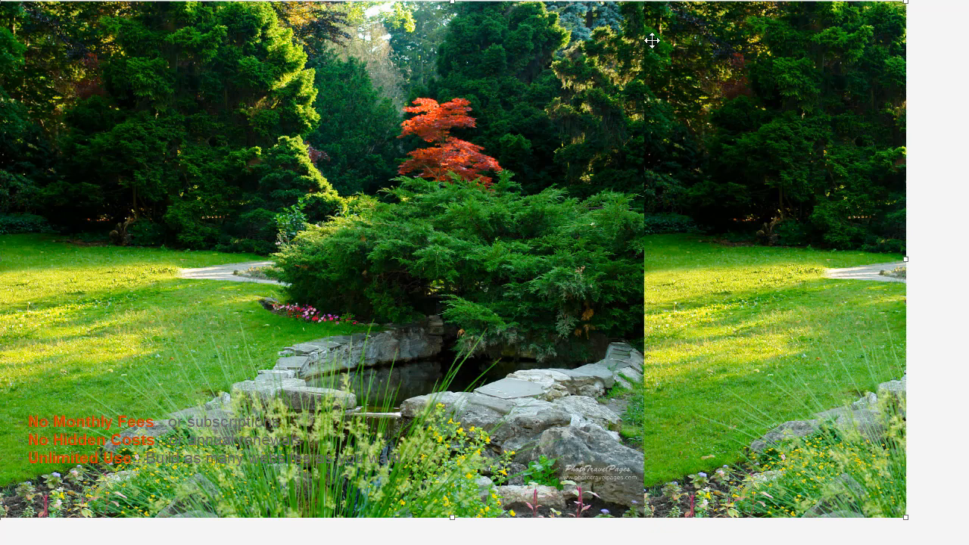
pyautogui.doubleClick(804, 226)
pyautogui.click(447, 85)
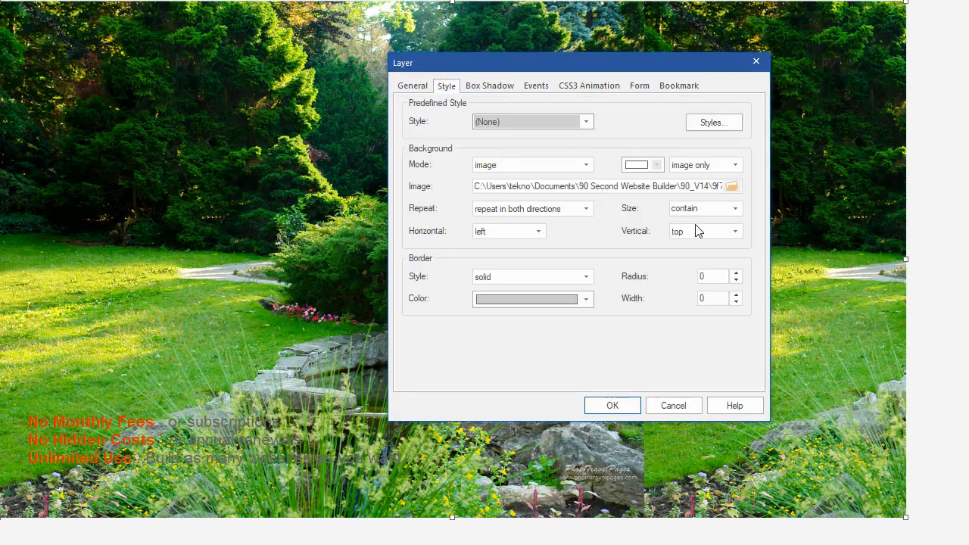
pyautogui.click(612, 407)
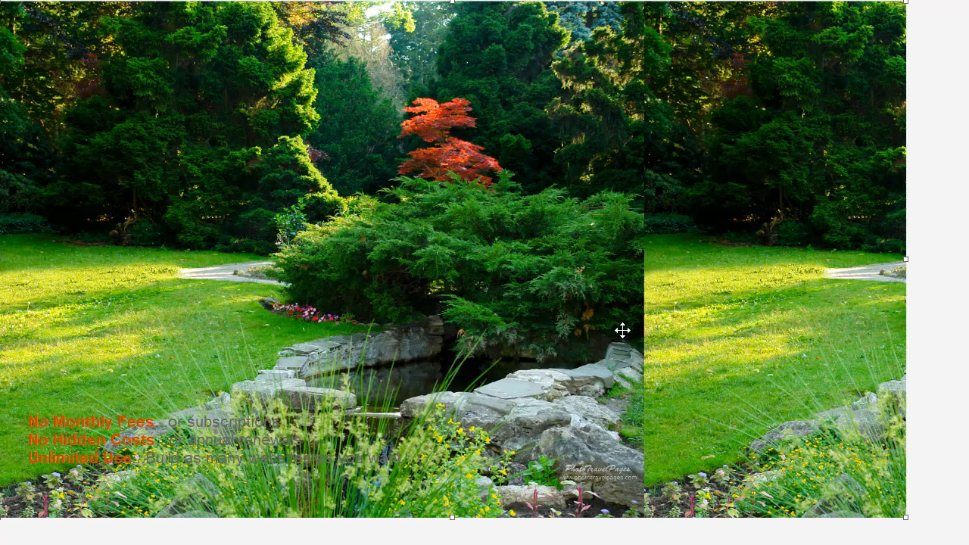
pyautogui.press('F5')
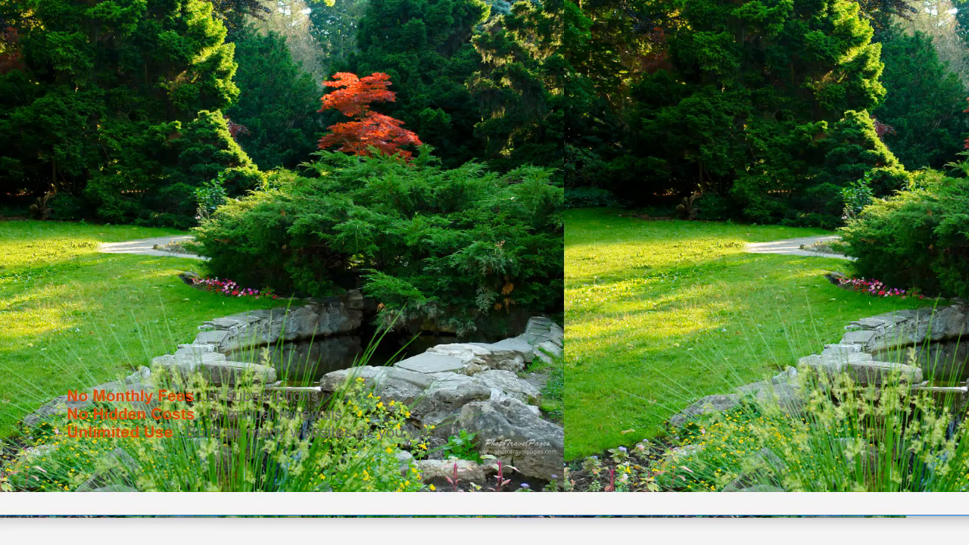
pyautogui.moveTo(968, 253); pyautogui.dragTo(967, 307)
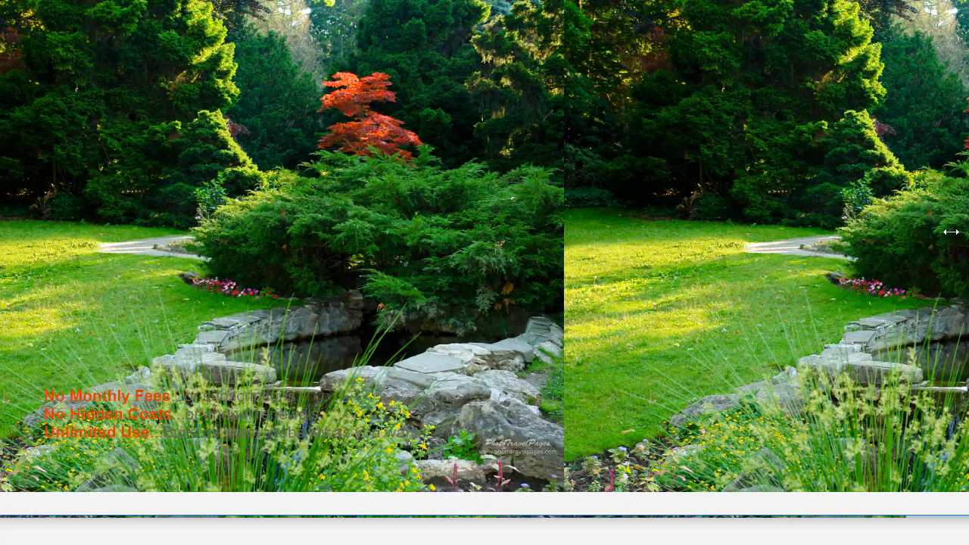
pyautogui.moveTo(951, 232); pyautogui.dragTo(908, 255)
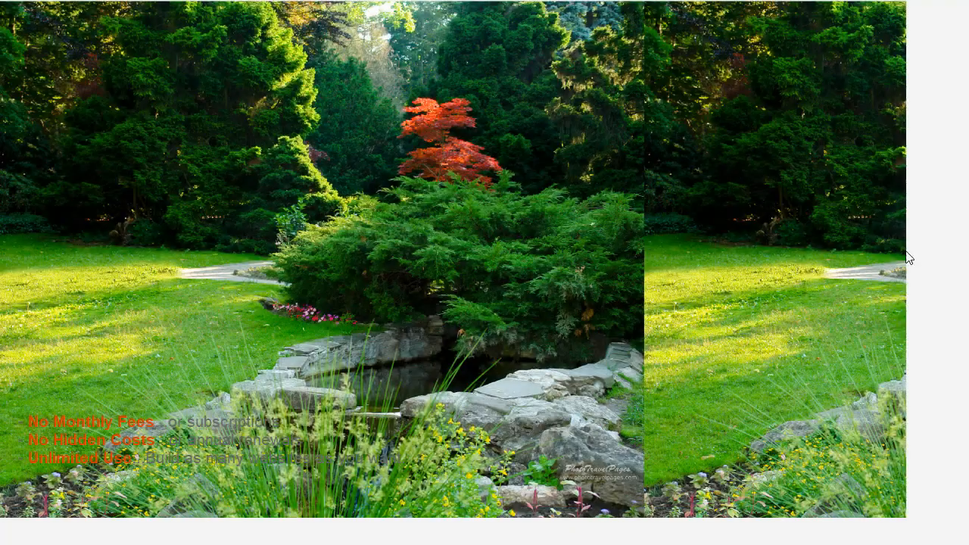
# Set the garden layer's background Size to parallax and apply it
pyautogui.doubleClick(681, 342)
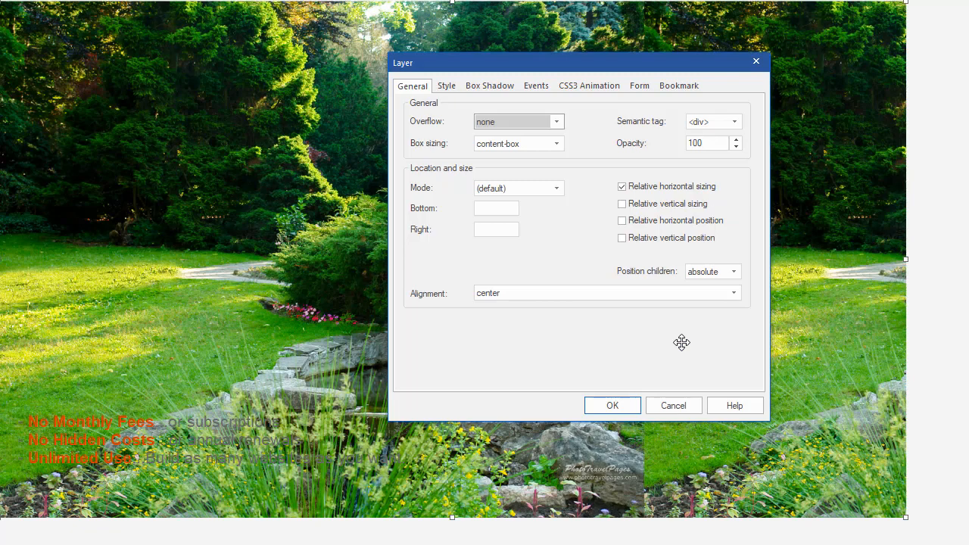
pyautogui.click(445, 86)
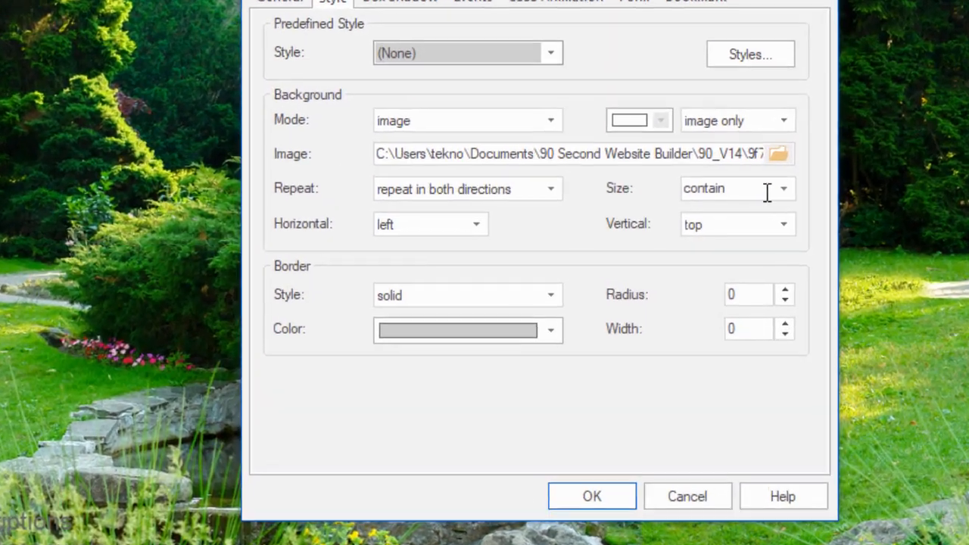
pyautogui.click(727, 208)
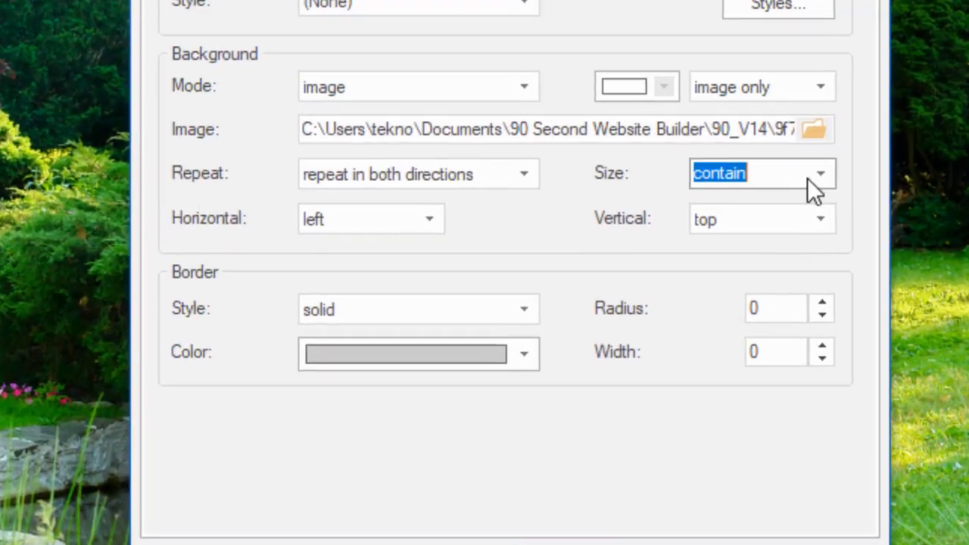
pyautogui.click(817, 176)
pyautogui.click(751, 267)
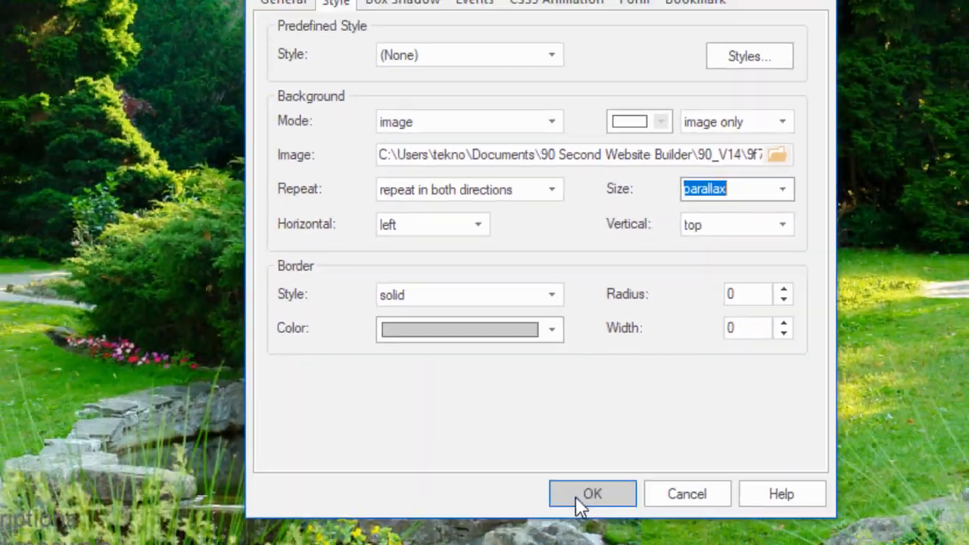
pyautogui.click(580, 496)
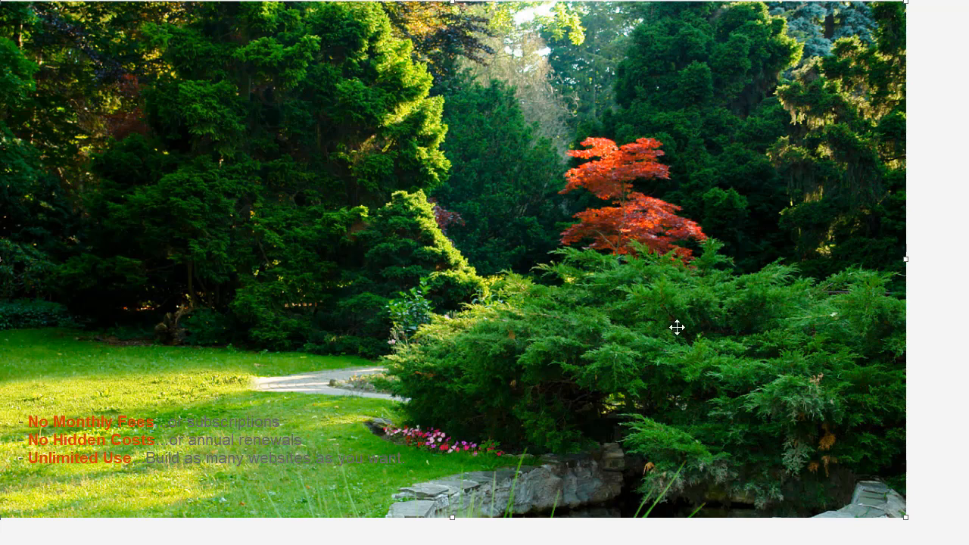
# Preview page1 in the browser with F5 and scroll through the parallax photo below Pricing
pyautogui.press('F5')
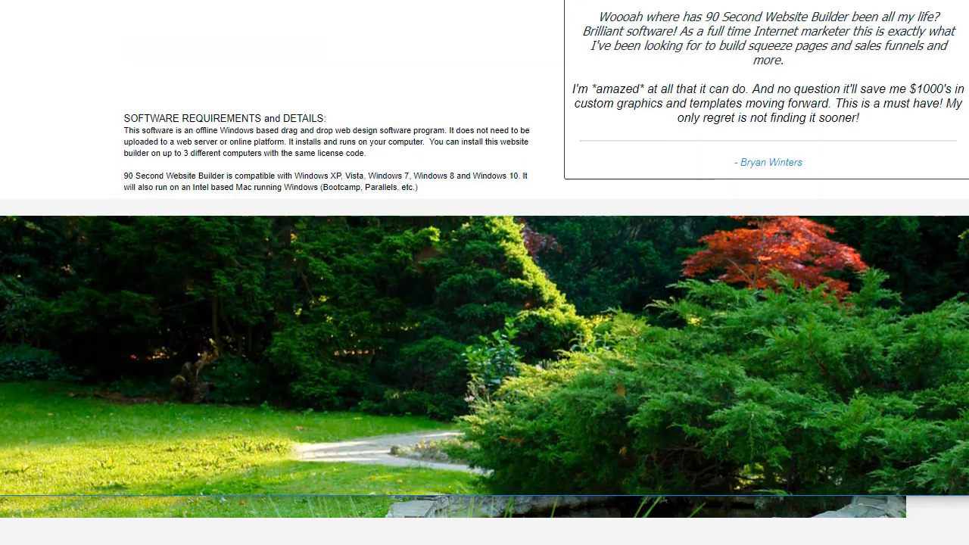
pyautogui.scroll(7, 484, 249)
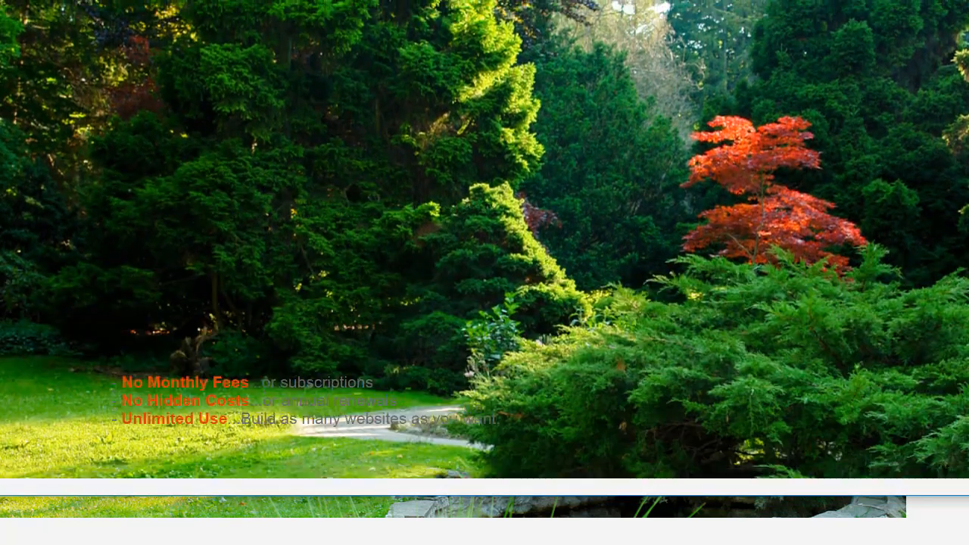
pyautogui.scroll(-1, 484, 250)
pyautogui.scroll(-5, 484, 250)
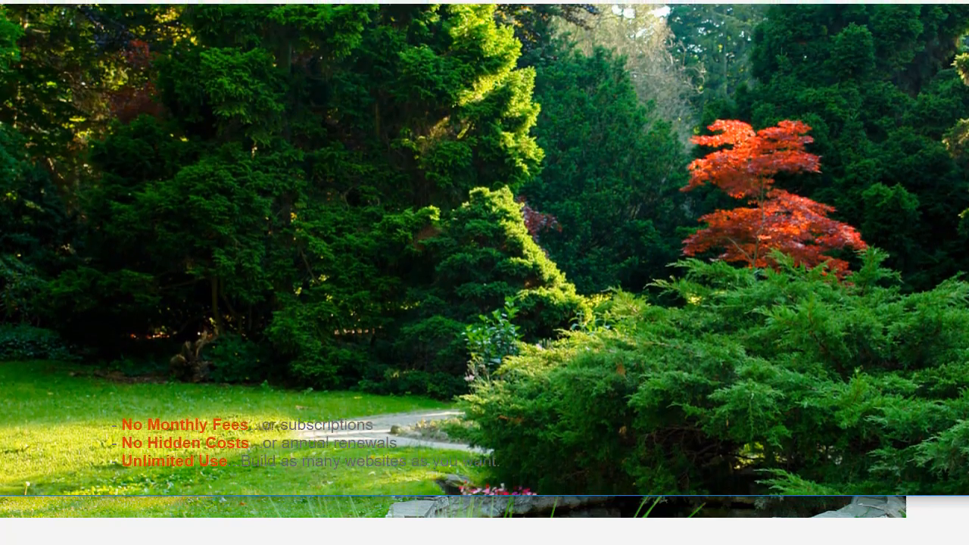
pyautogui.scroll(5, 484, 273)
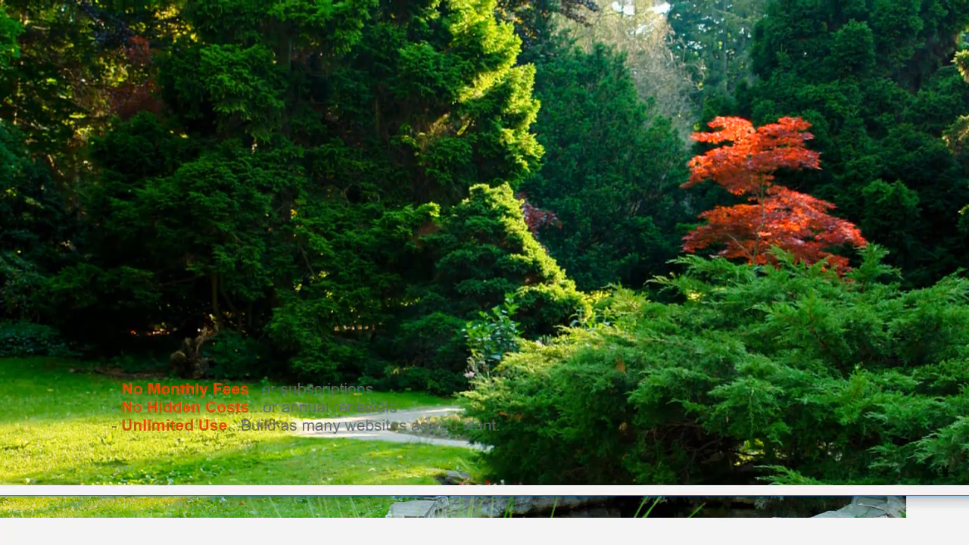
pyautogui.scroll(-4, 484, 272)
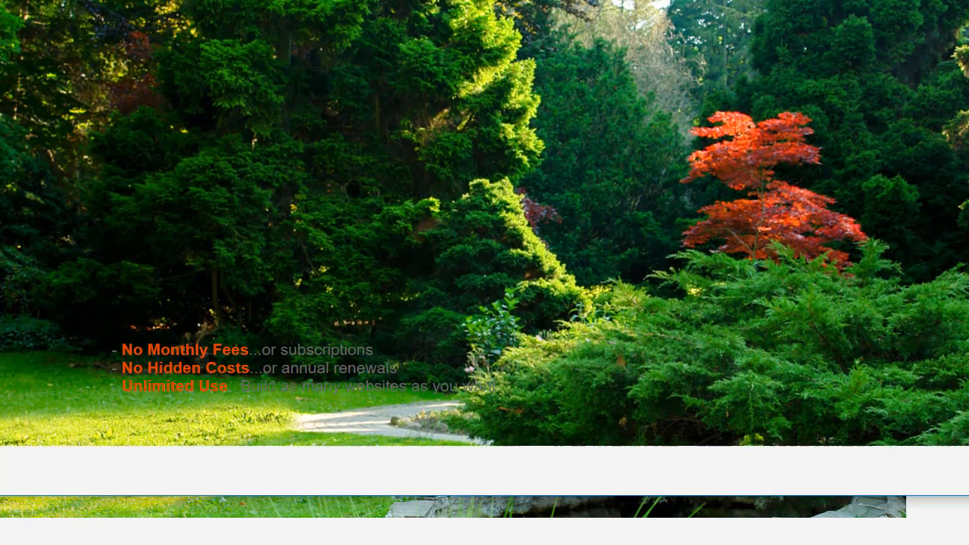
pyautogui.scroll(4, 484, 272)
pyautogui.scroll(2, 484, 273)
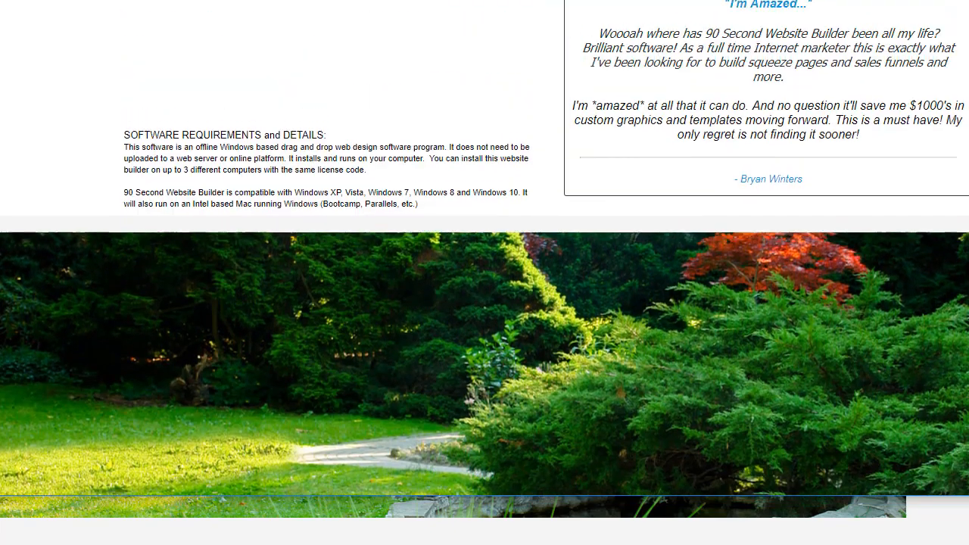
pyautogui.scroll(-4, 485, 272)
pyautogui.scroll(-2, 484, 272)
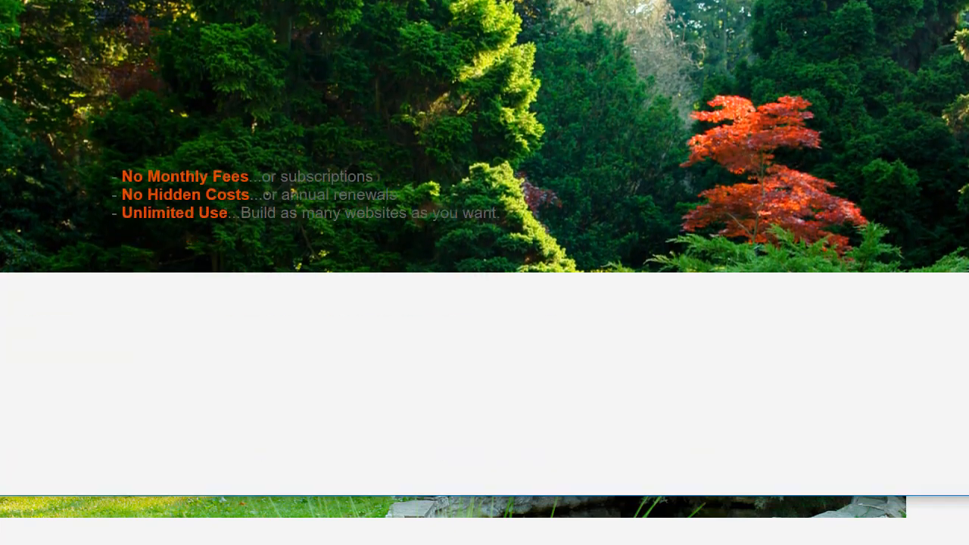
pyautogui.scroll(5, 484, 272)
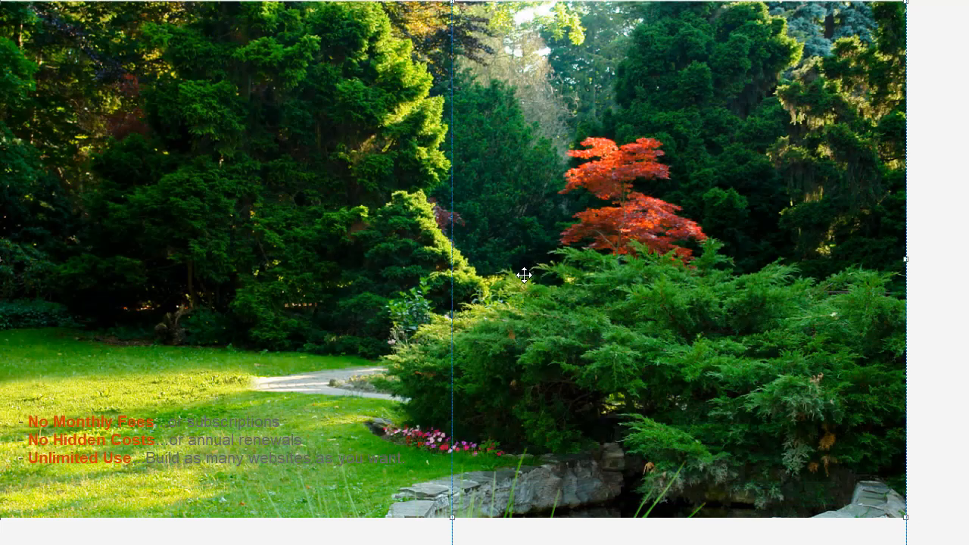
# Choose 100% 100% as the garden layer's background Size and apply it
pyautogui.doubleClick(523, 344)
pyautogui.click(446, 85)
pyautogui.click(734, 209)
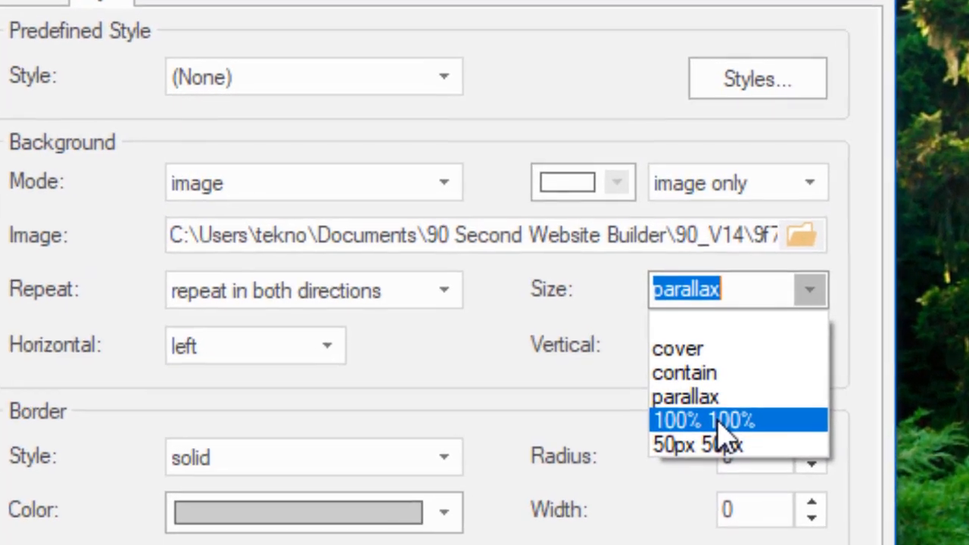
pyautogui.click(719, 421)
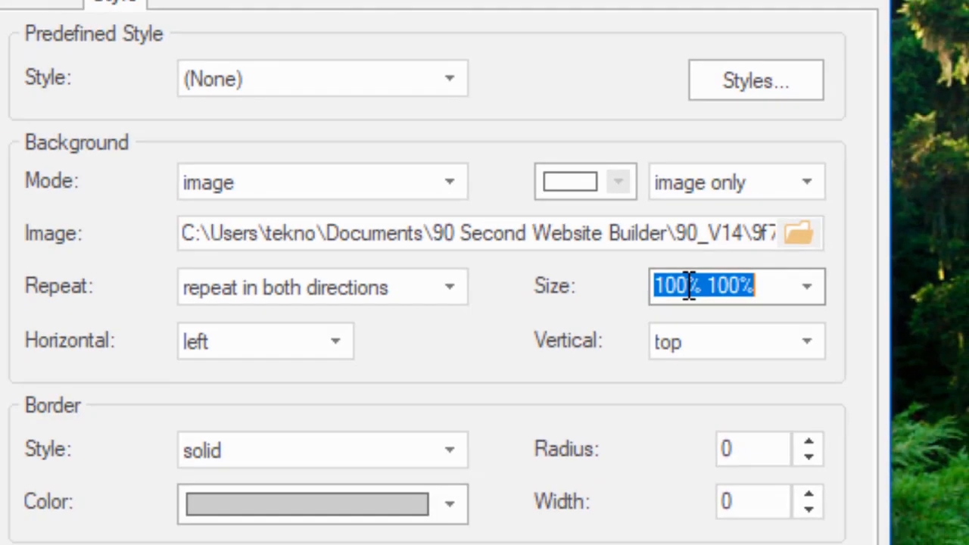
pyautogui.click(601, 497)
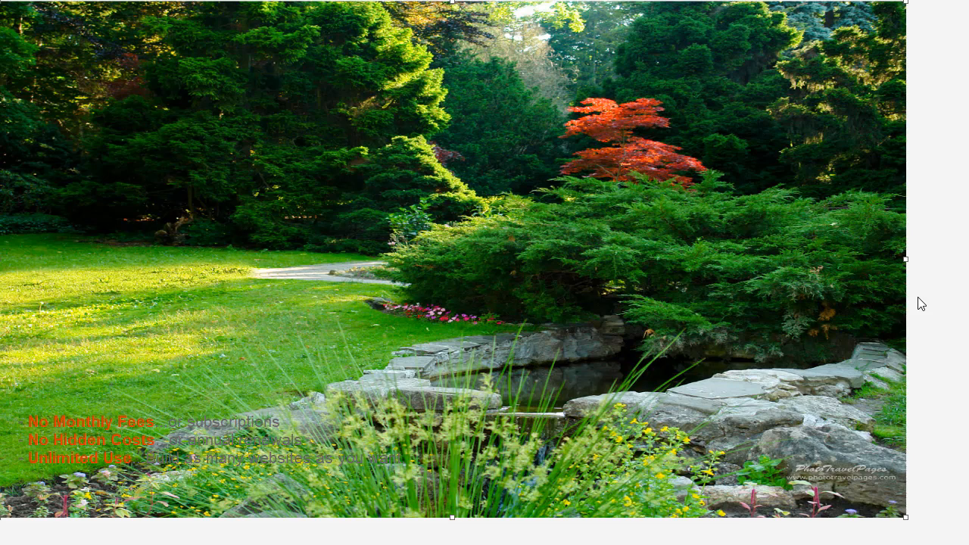
# Preview page1 with F5, scroll down, then narrow and widen the browser window to watch the photo
pyautogui.press('F5')
pyautogui.moveTo(484, 0); pyautogui.dragTo(605, 0)
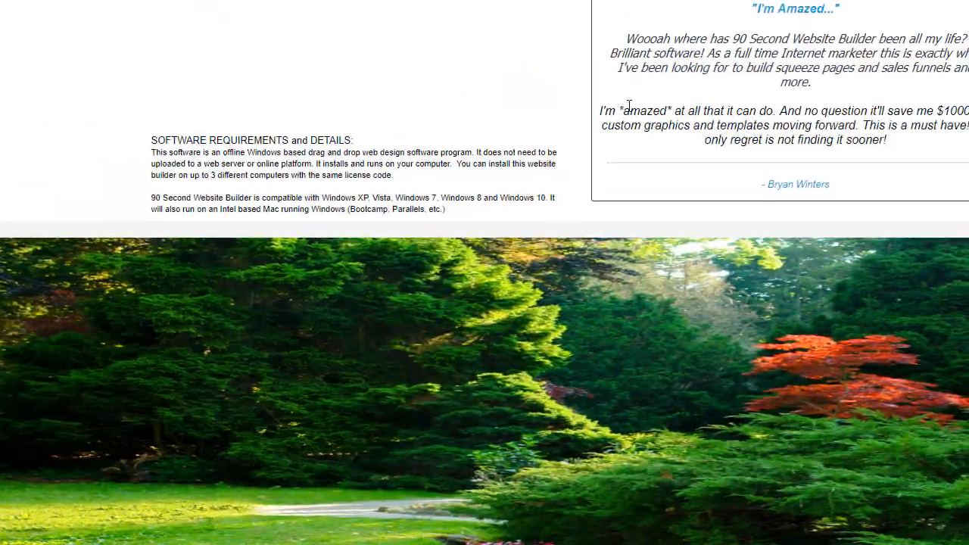
pyautogui.scroll(-3, 485, 272)
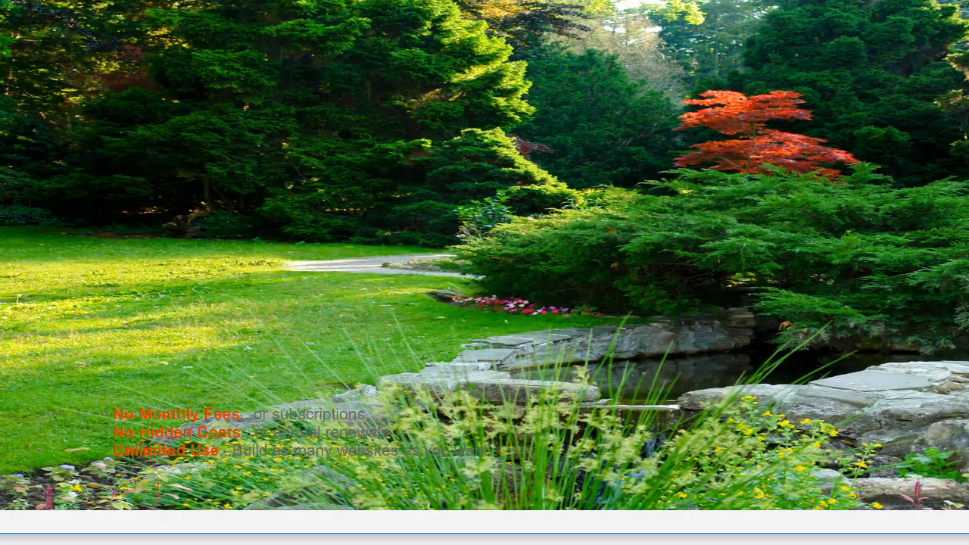
pyautogui.moveTo(968, 246); pyautogui.dragTo(538, 247)
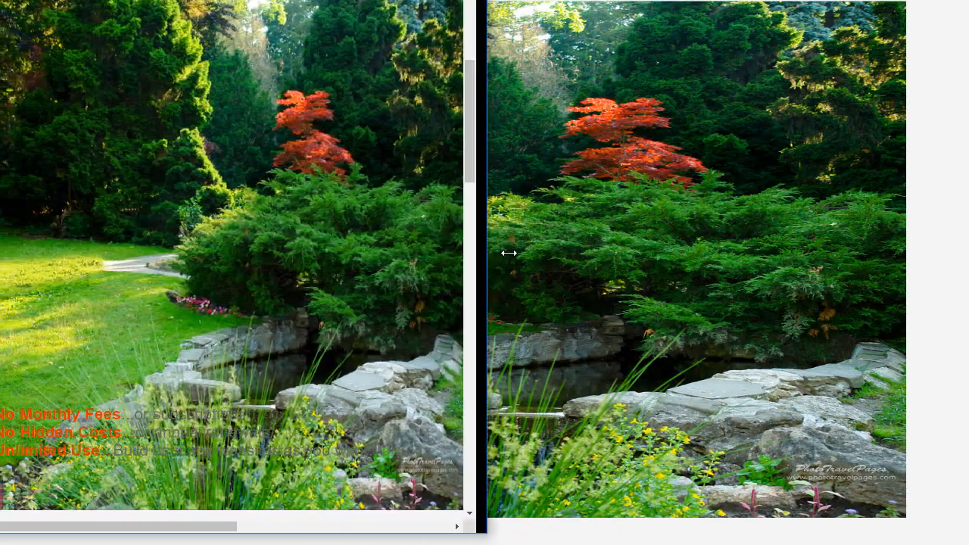
pyautogui.moveTo(508, 253); pyautogui.dragTo(968, 212)
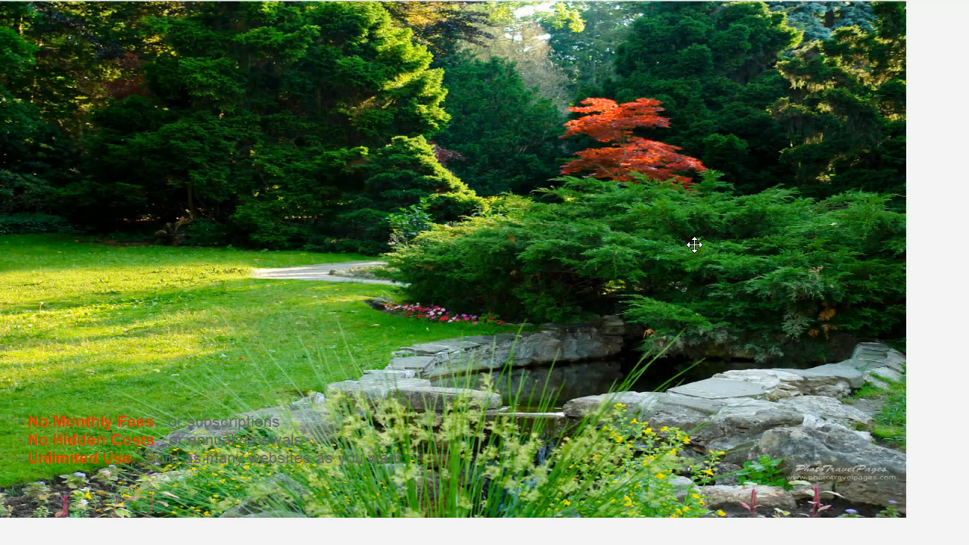
# Set the garden layer's background Size to 50px 50px, producing small repeated tiles
pyautogui.doubleClick(694, 245)
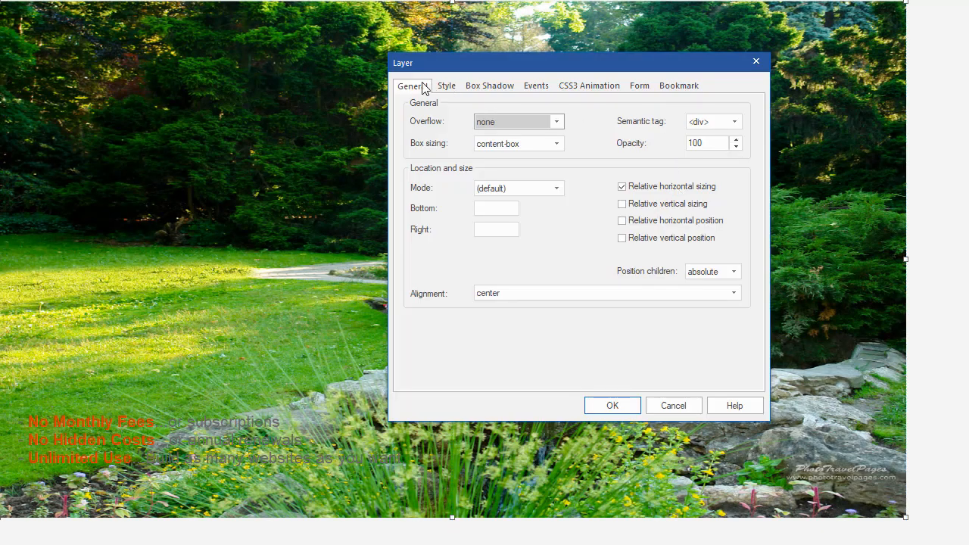
pyautogui.click(447, 88)
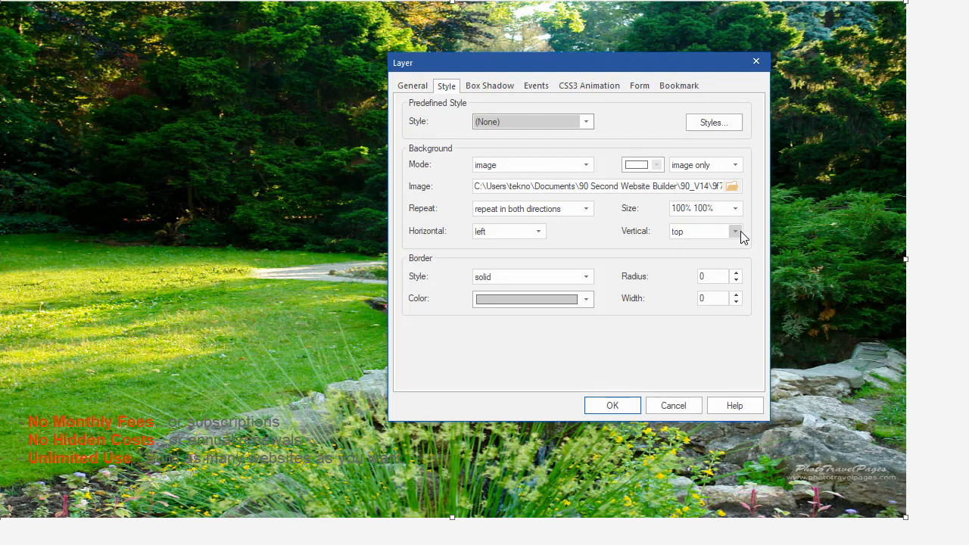
pyautogui.click(734, 209)
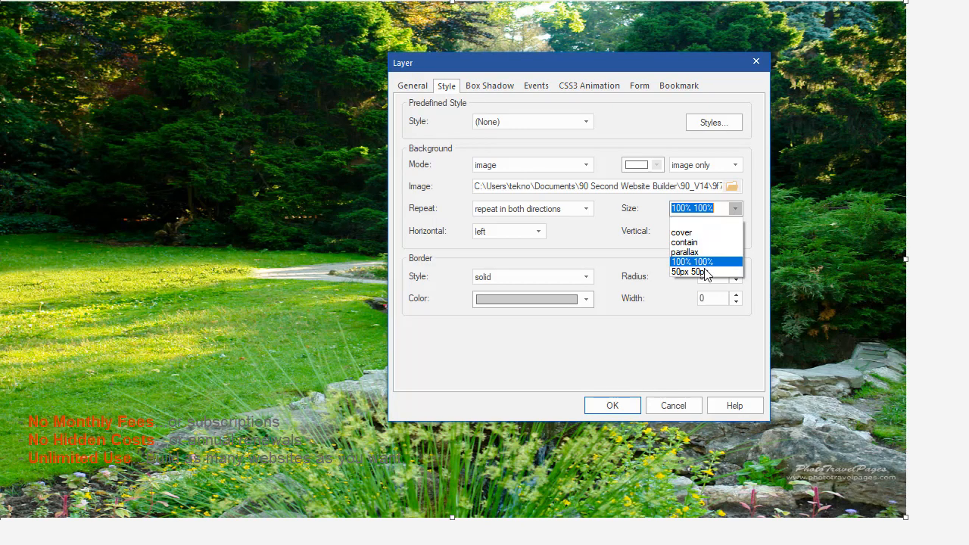
pyautogui.click(704, 272)
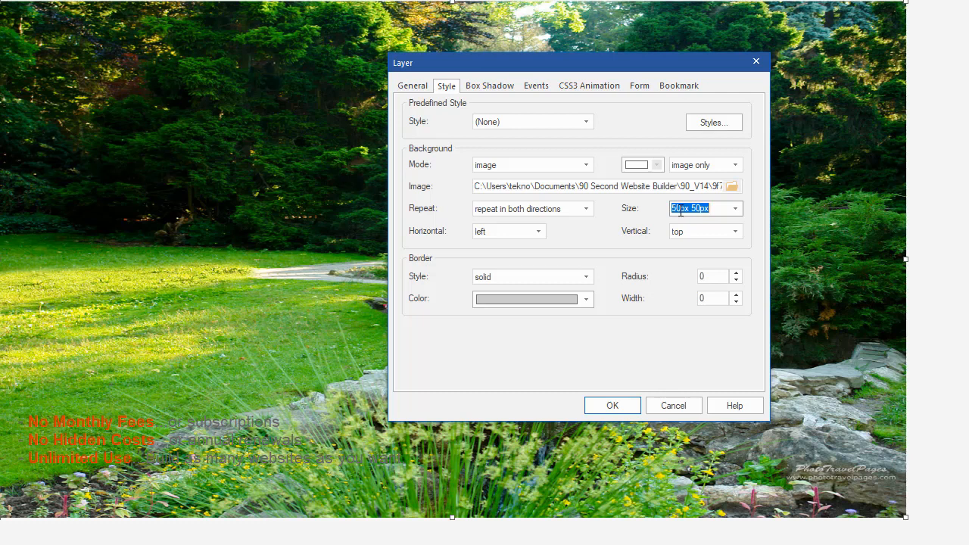
pyautogui.click(613, 405)
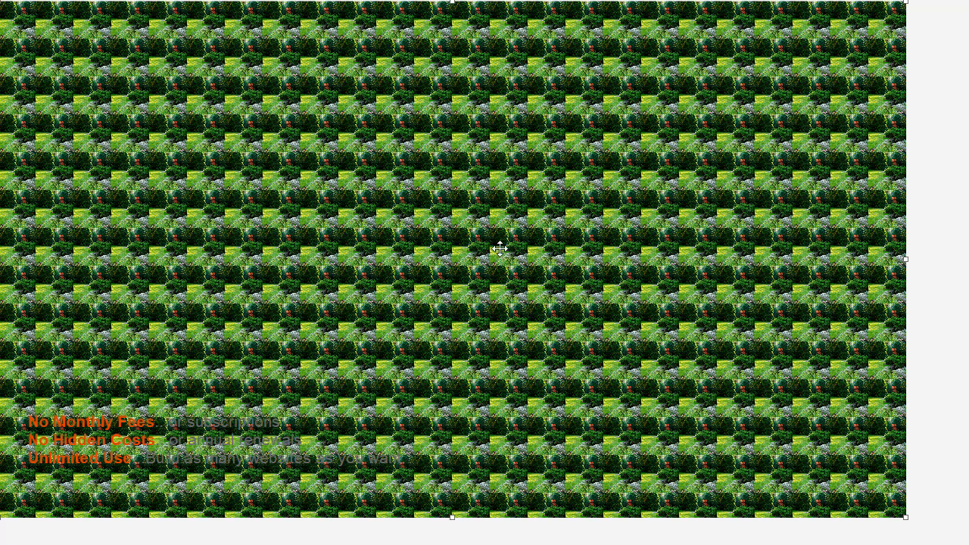
# Switch the garden layer's background Size back to cover and apply it
pyautogui.doubleClick(439, 216)
pyautogui.click(447, 90)
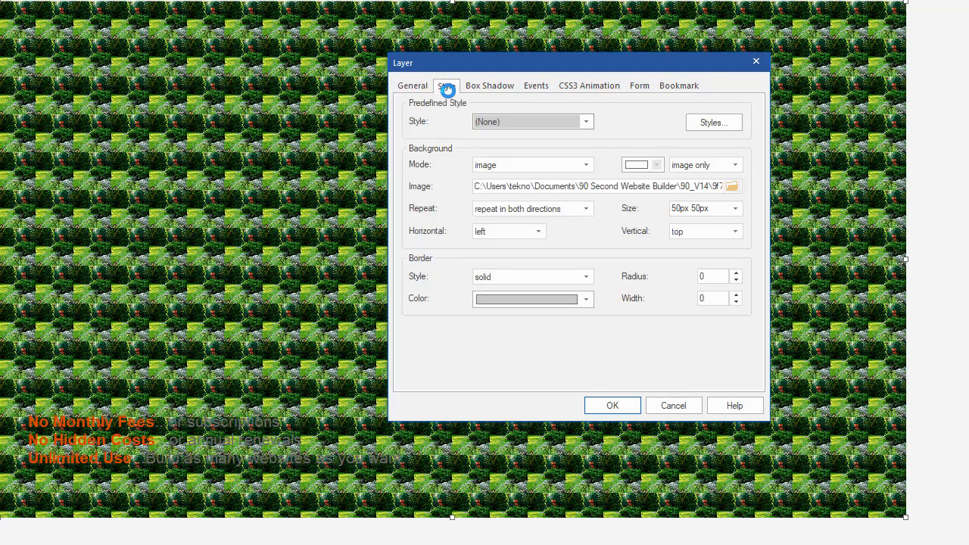
pyautogui.click(734, 209)
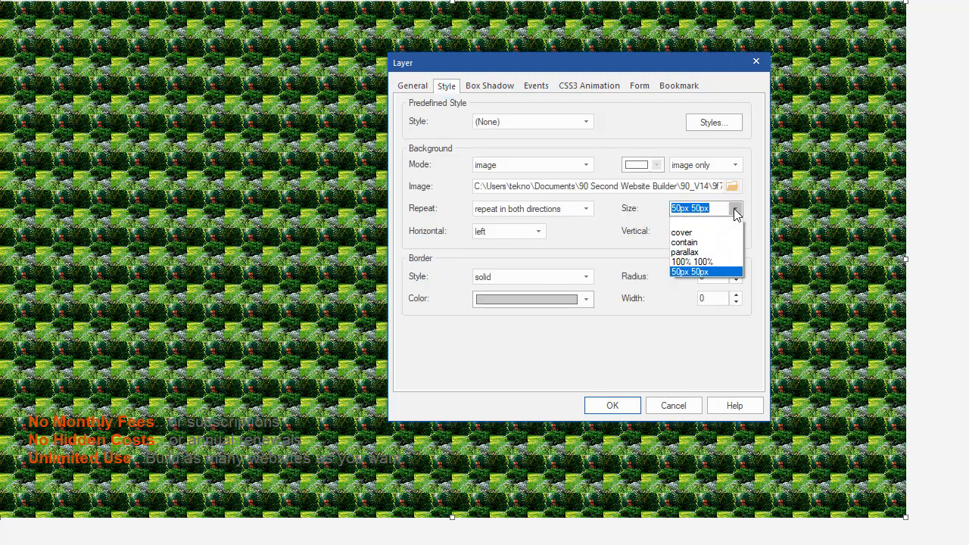
pyautogui.click(681, 233)
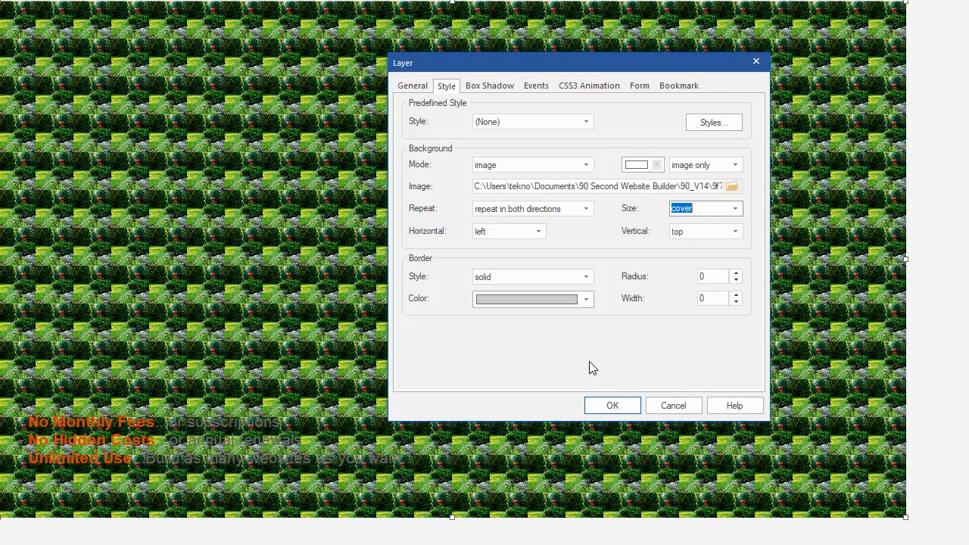
pyautogui.click(608, 407)
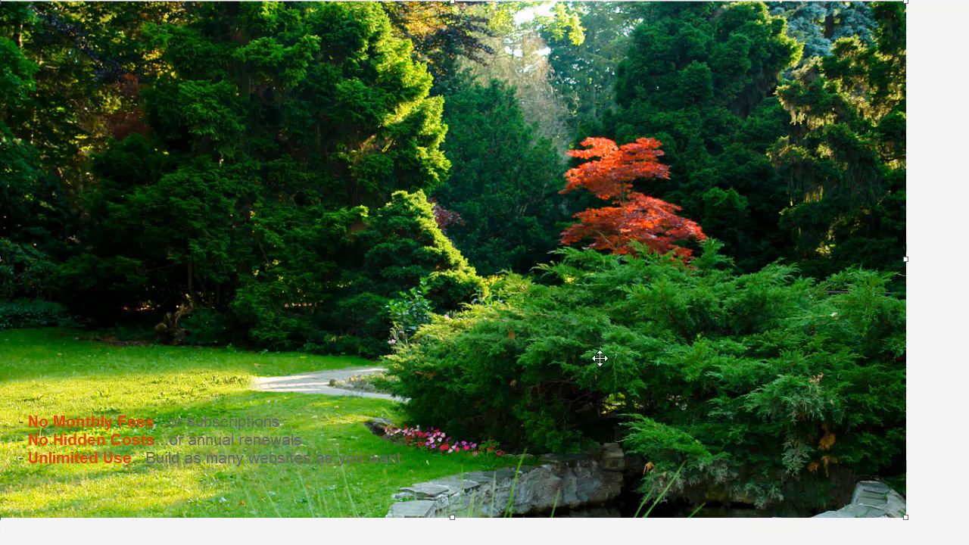
pyautogui.scroll(-10, 453, 258)
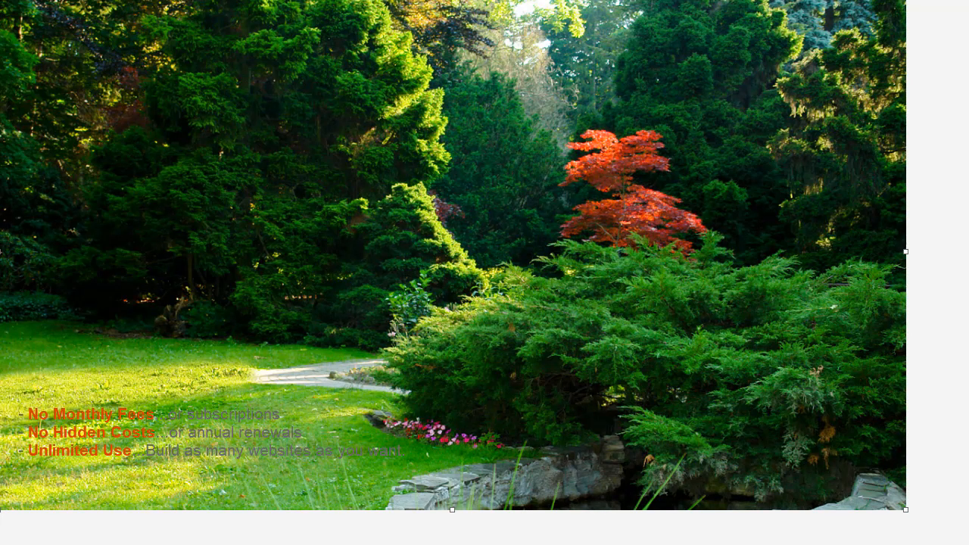
# Confirm the portrait layer keeps cover sizing, then preview page1 and narrow the browser window
pyautogui.scroll(-3, 452, 272)
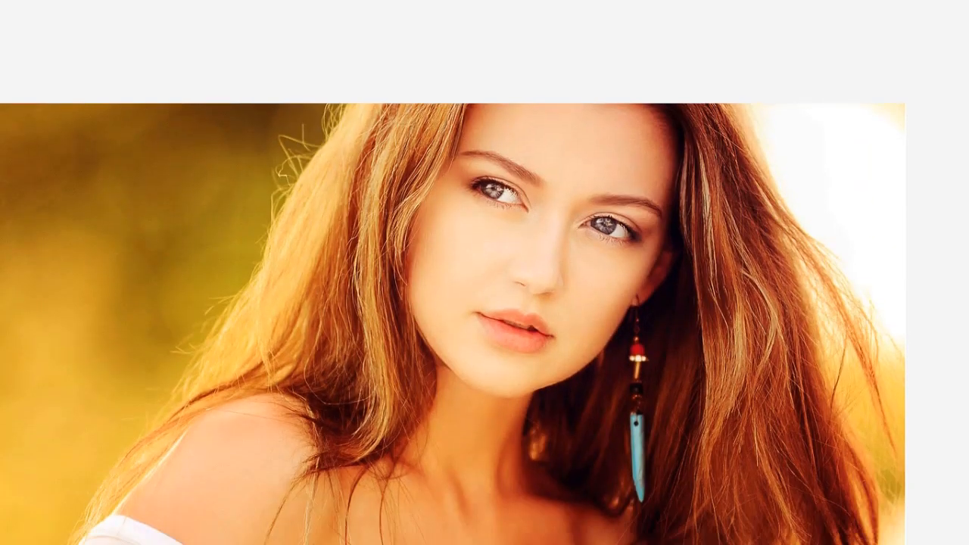
pyautogui.scroll(-2, 453, 272)
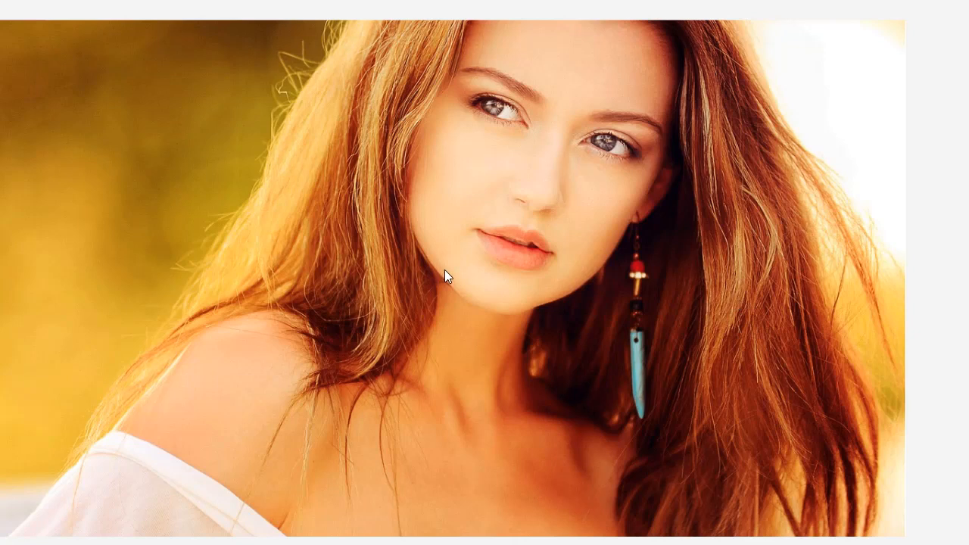
pyautogui.doubleClick(464, 209)
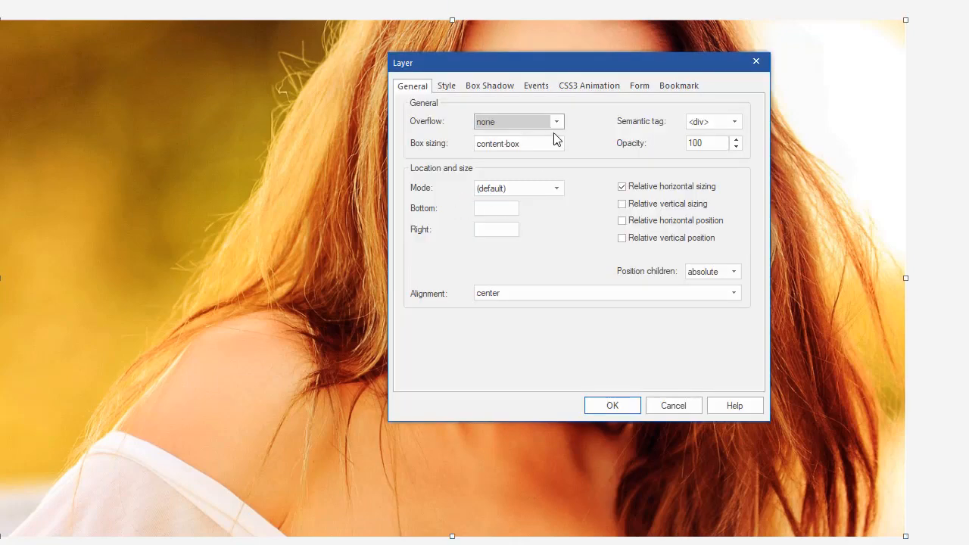
pyautogui.click(448, 88)
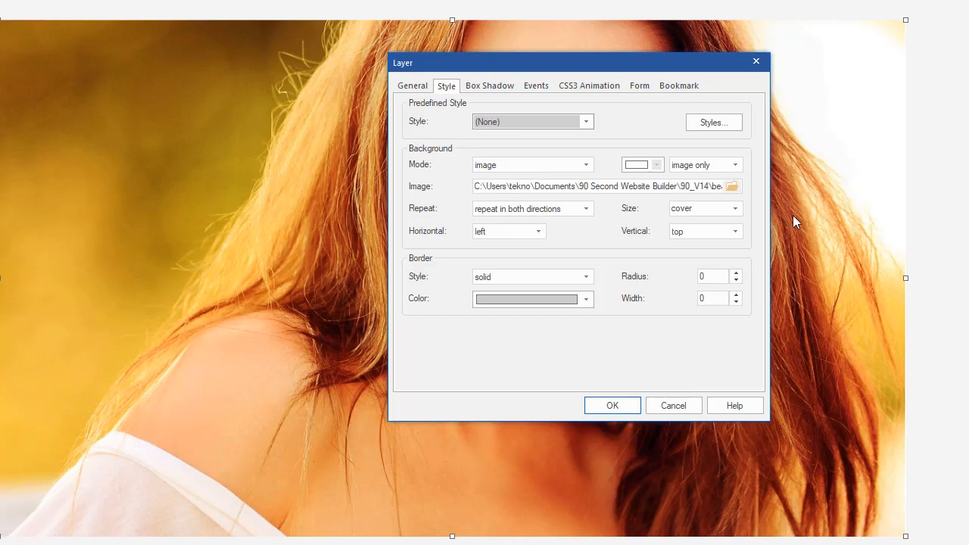
pyautogui.click(623, 404)
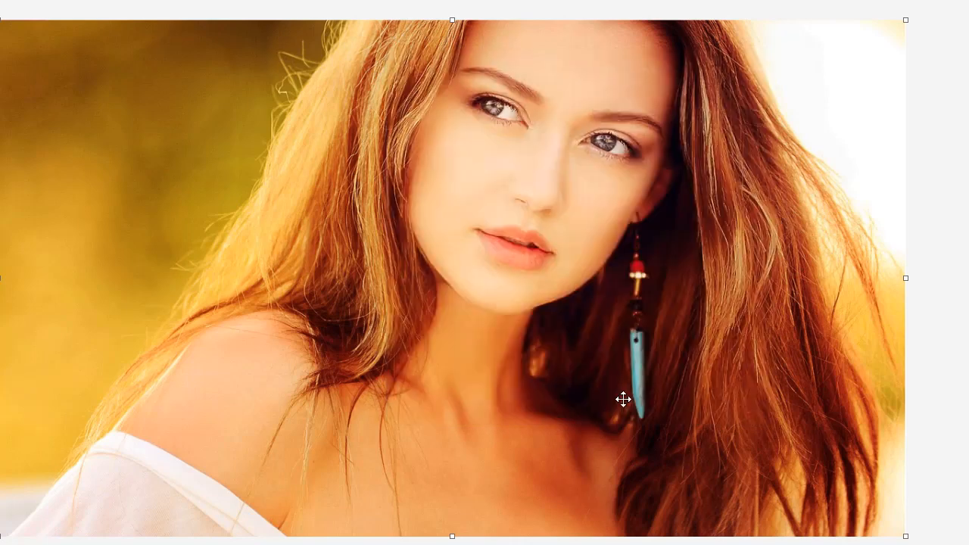
pyautogui.press('F5')
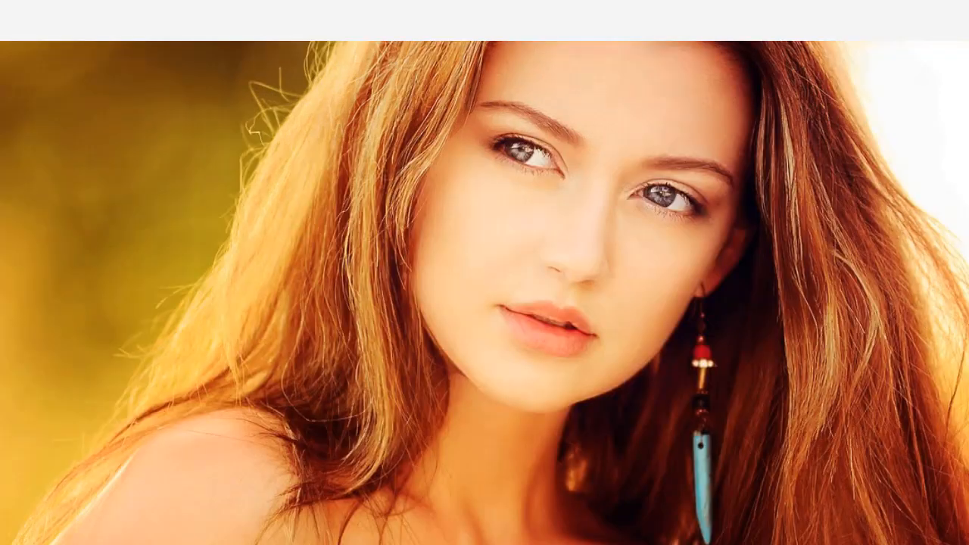
pyautogui.moveTo(967, 181)
pyautogui.mouseDown()
pyautogui.moveTo(910, 181)
pyautogui.moveTo(640, 269)
pyautogui.moveTo(643, 253)
pyautogui.moveTo(967, 226)
pyautogui.moveTo(780, 225)
pyautogui.moveTo(683, 259)
pyautogui.moveTo(962, 249)
pyautogui.moveTo(613, 253)
pyautogui.moveTo(952, 254)
pyautogui.moveTo(955, 204)
pyautogui.moveTo(893, 190)
pyautogui.moveTo(737, 194)
pyautogui.moveTo(968, 187)
pyautogui.mouseUp()
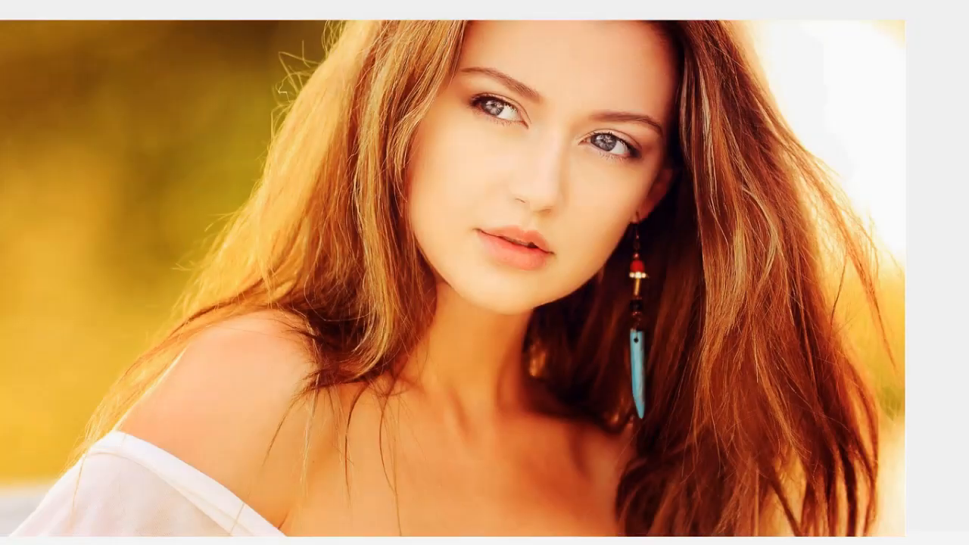
# Set the portrait layer's background Size to contain, then preview and narrow the browser window
pyautogui.doubleClick(621, 199)
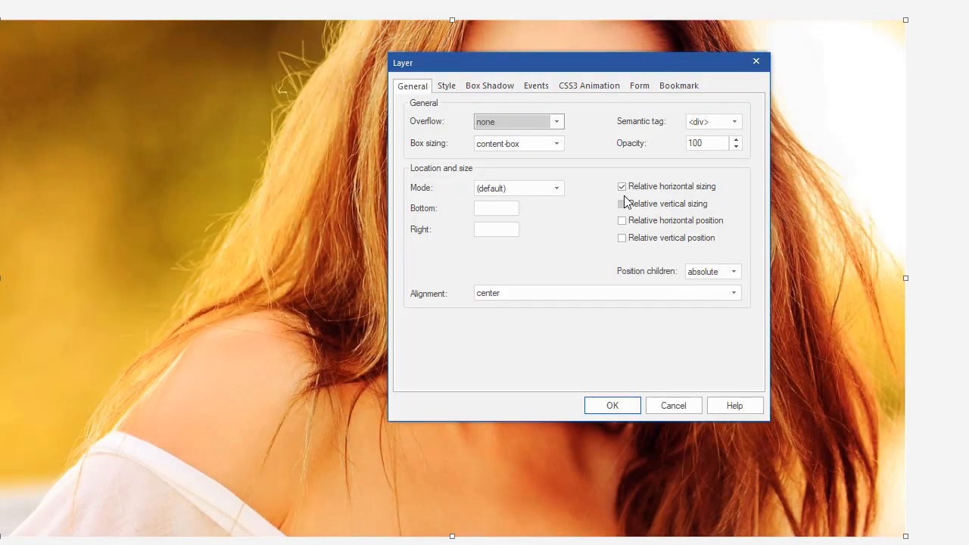
pyautogui.click(446, 86)
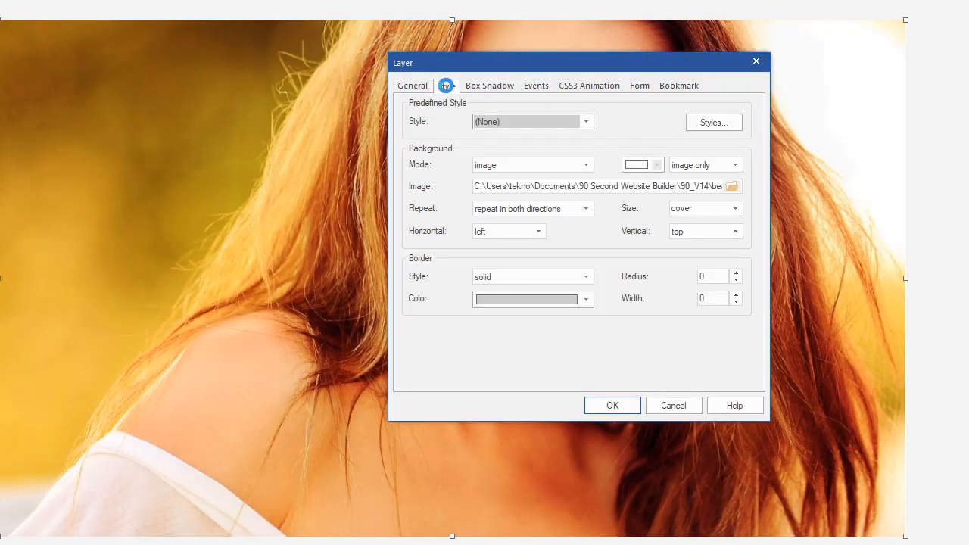
pyautogui.click(733, 212)
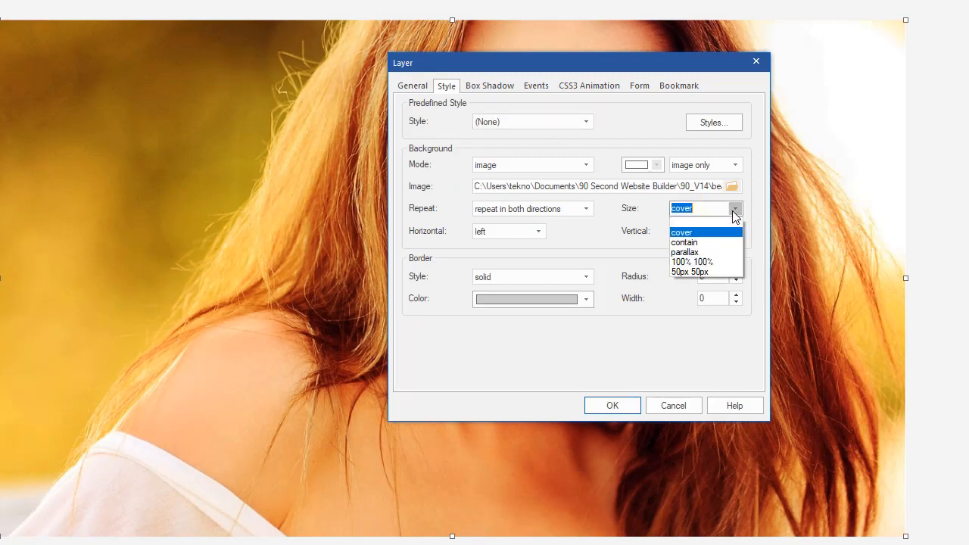
pyautogui.click(704, 243)
pyautogui.click(609, 407)
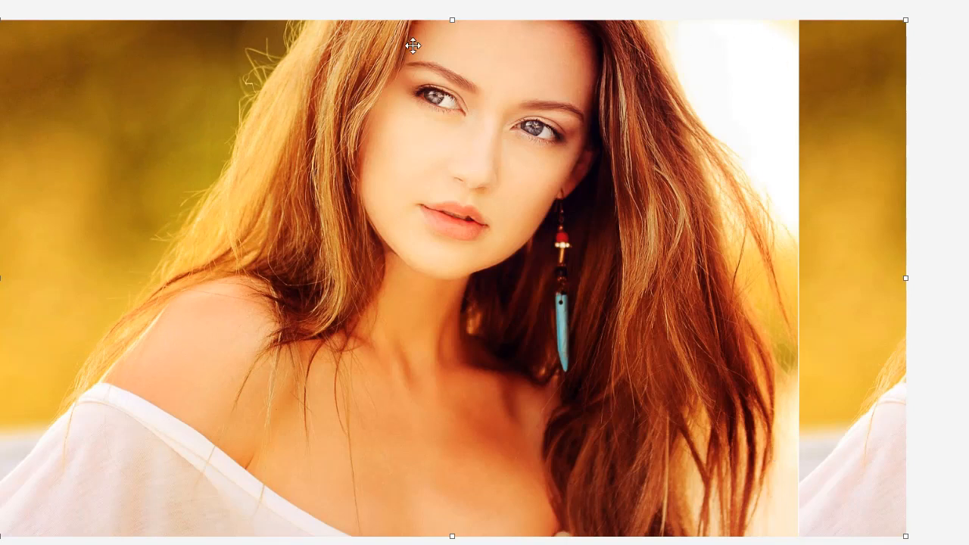
pyautogui.press('F5')
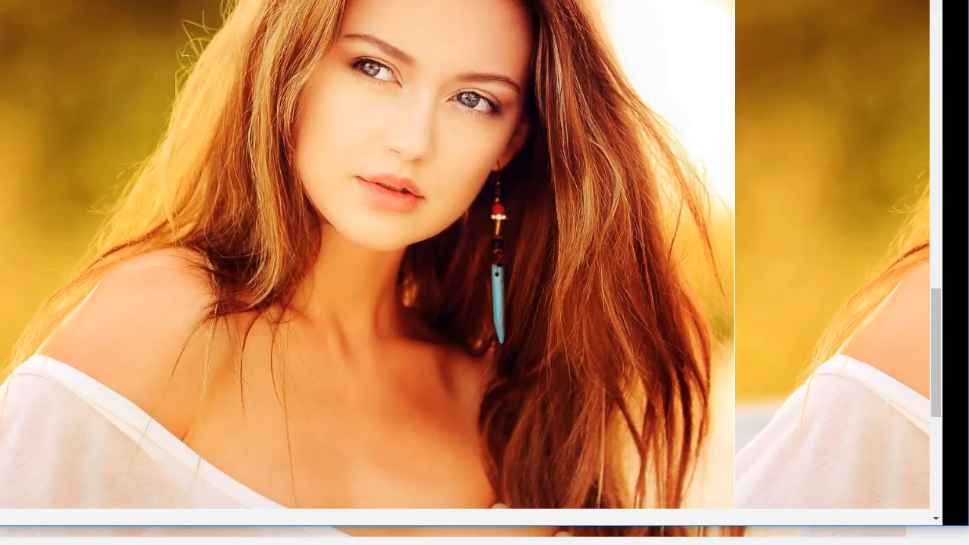
pyautogui.moveTo(936, 213); pyautogui.dragTo(968, 195)
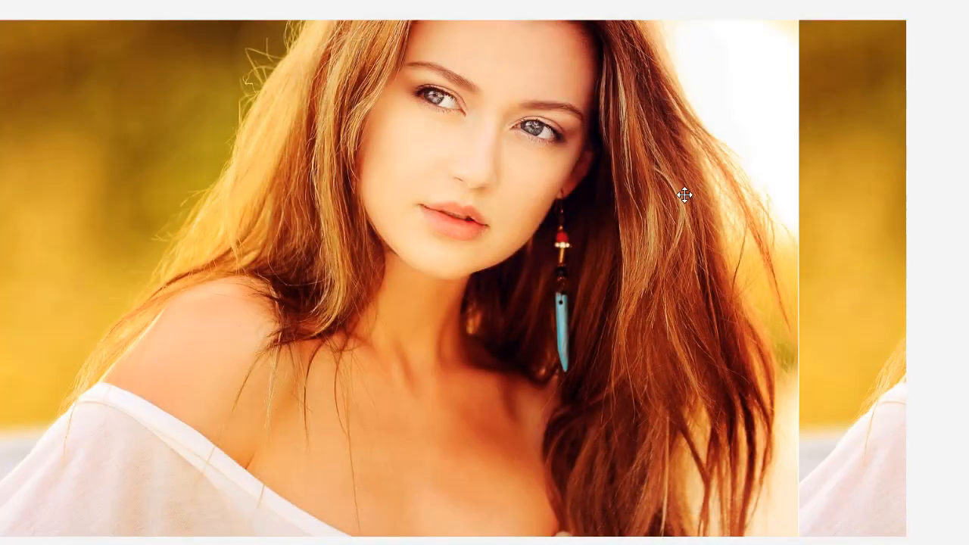
# Set the portrait layer's background Size to 100% 100% and apply it
pyautogui.doubleClick(683, 197)
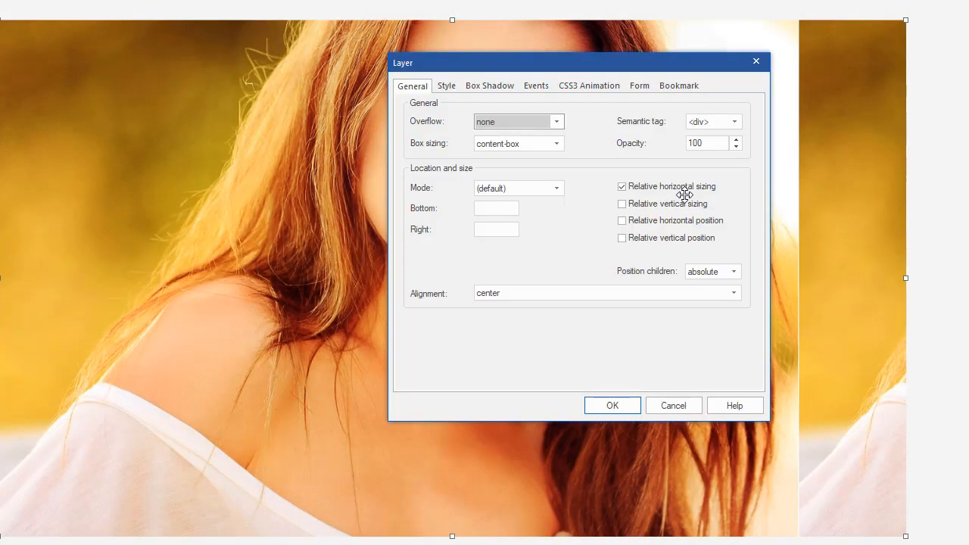
pyautogui.click(447, 85)
pyautogui.click(715, 208)
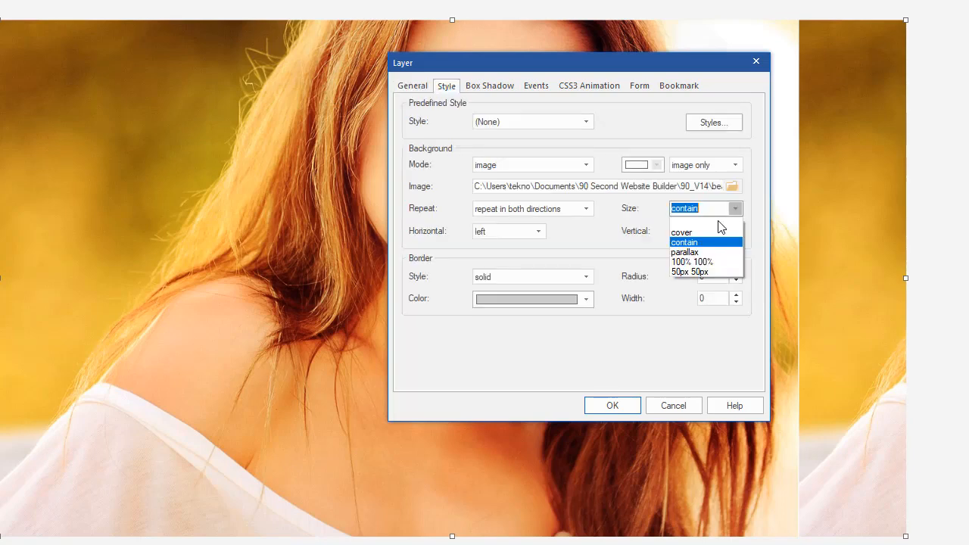
pyautogui.click(712, 262)
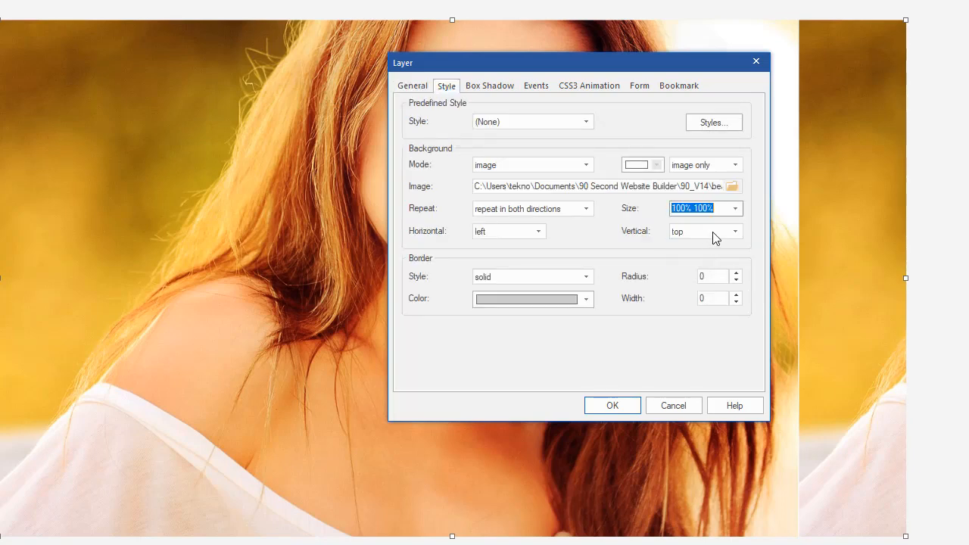
pyautogui.click(622, 404)
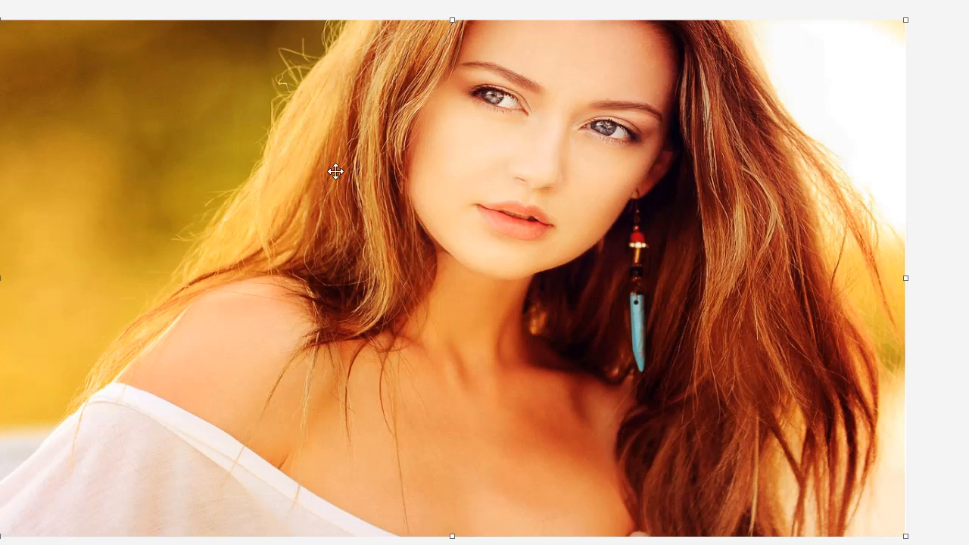
# Preview page1 with F5, scroll down, and narrow the window to check the stretching
pyautogui.press('F5')
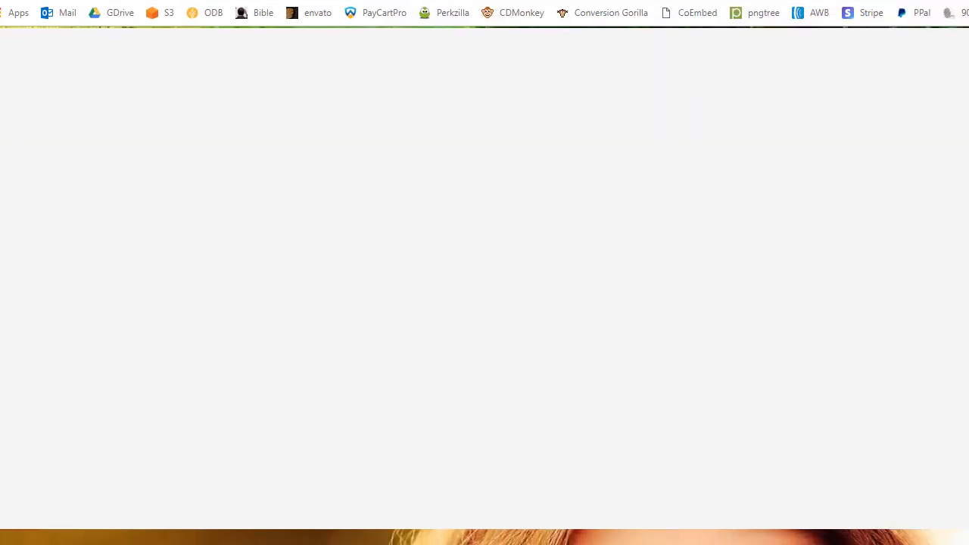
pyautogui.scroll(-3, 787, 302)
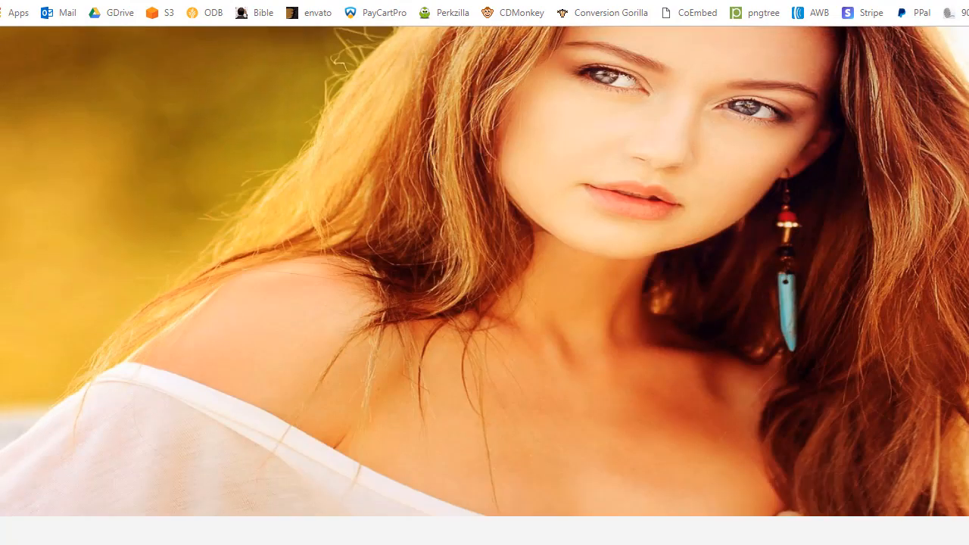
pyautogui.moveTo(963, 163)
pyautogui.mouseDown()
pyautogui.moveTo(886, 145)
pyautogui.moveTo(410, 226)
pyautogui.moveTo(335, 227)
pyautogui.moveTo(961, 189)
pyautogui.moveTo(957, 174)
pyautogui.moveTo(637, 161)
pyautogui.moveTo(506, 181)
pyautogui.moveTo(643, 181)
pyautogui.moveTo(967, 155)
pyautogui.mouseUp()
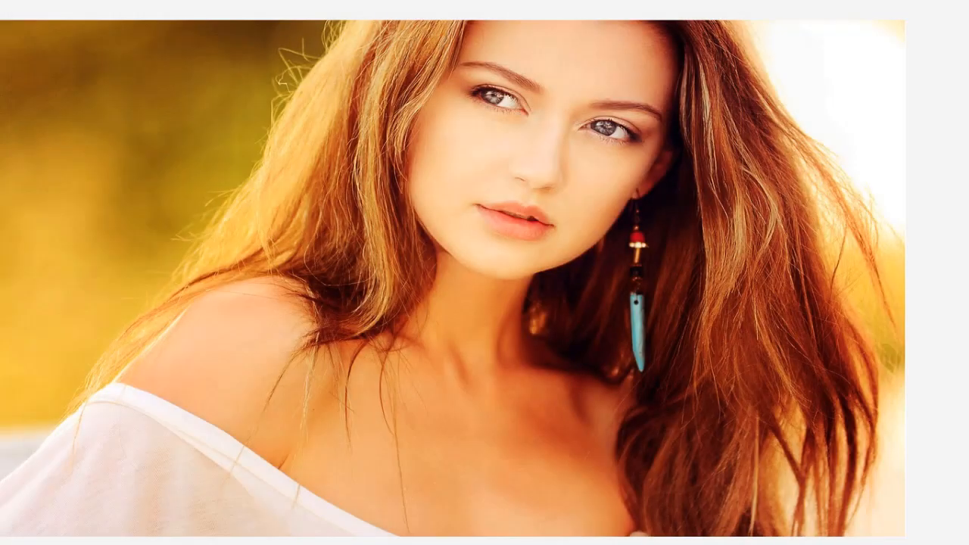
# Set the portrait photo layer's background Size to the blank entry and confirm with OK
pyautogui.doubleClick(647, 301)
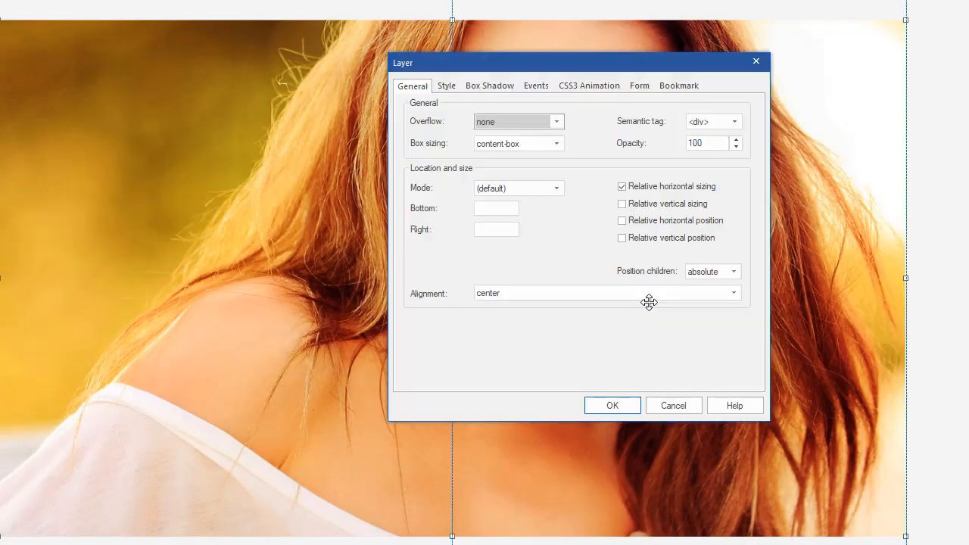
pyautogui.click(450, 86)
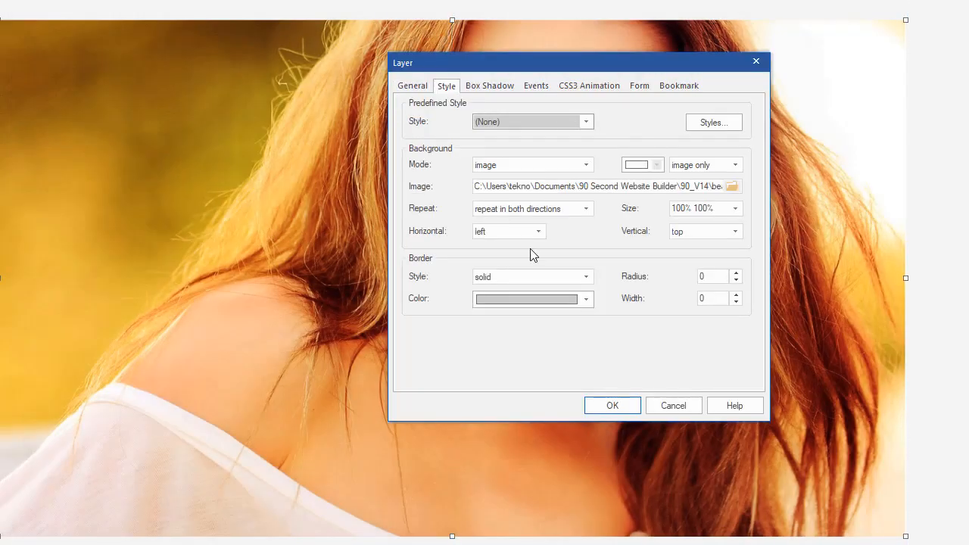
pyautogui.click(734, 209)
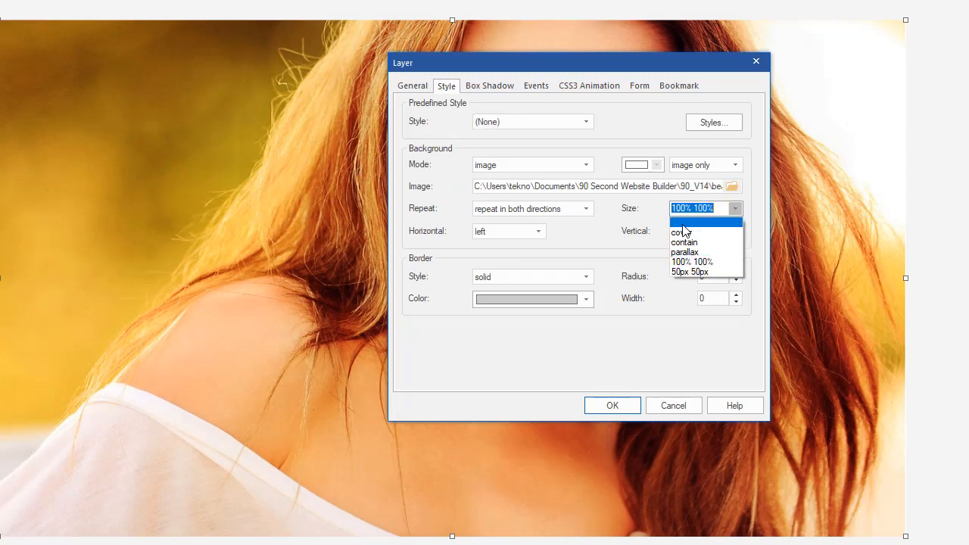
pyautogui.click(683, 223)
pyautogui.click(619, 406)
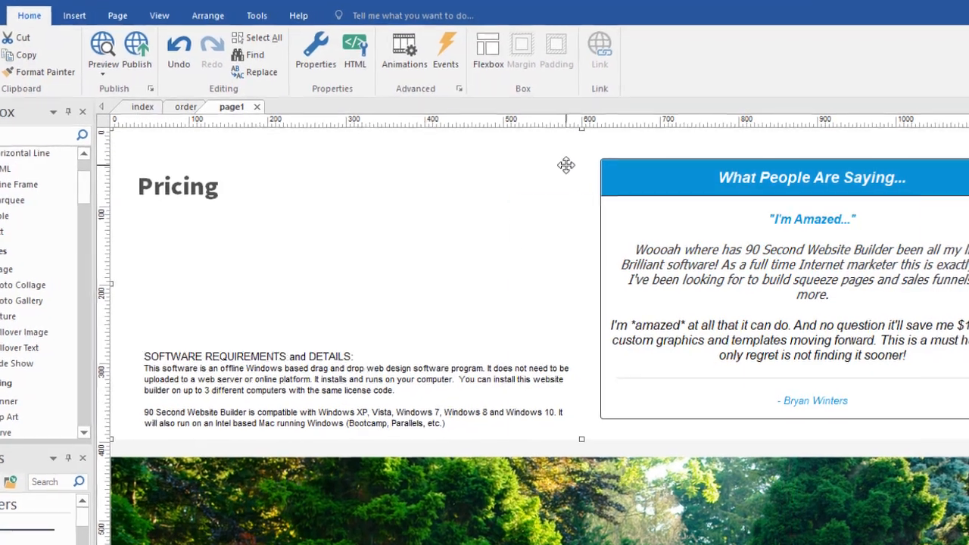
# Change the Pricing section layer's Mode from (default) to modal layer
pyautogui.doubleClick(573, 186)
pyautogui.moveTo(621, 213); pyautogui.dragTo(502, 110)
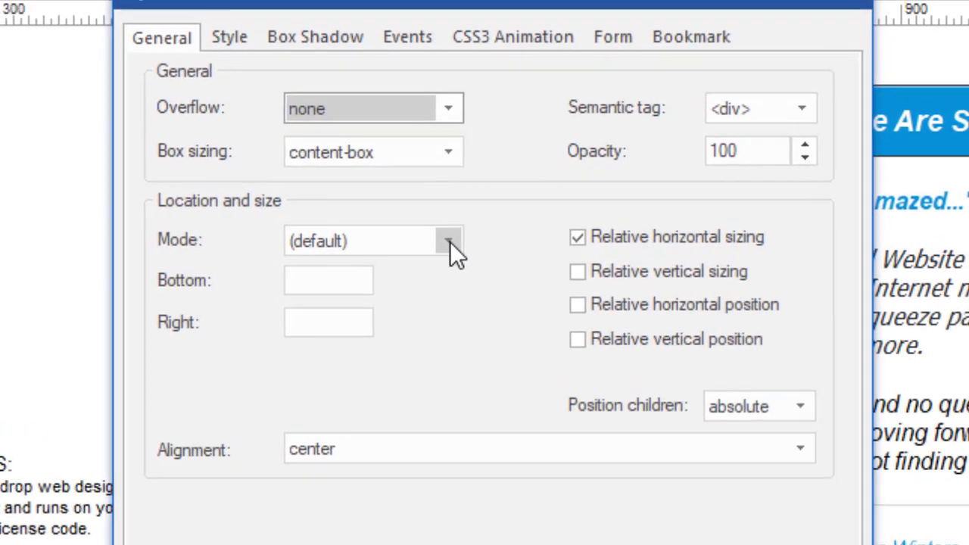
pyautogui.click(450, 242)
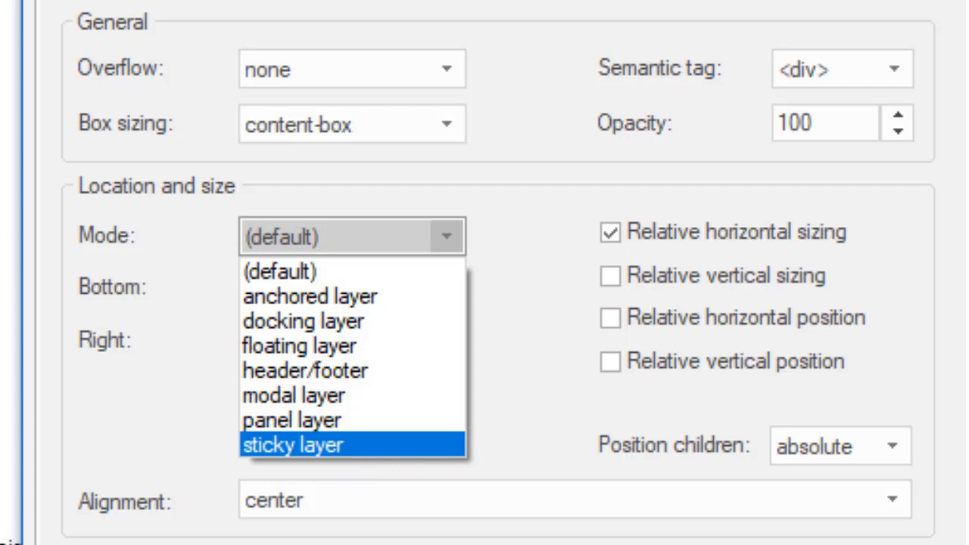
pyautogui.click(324, 393)
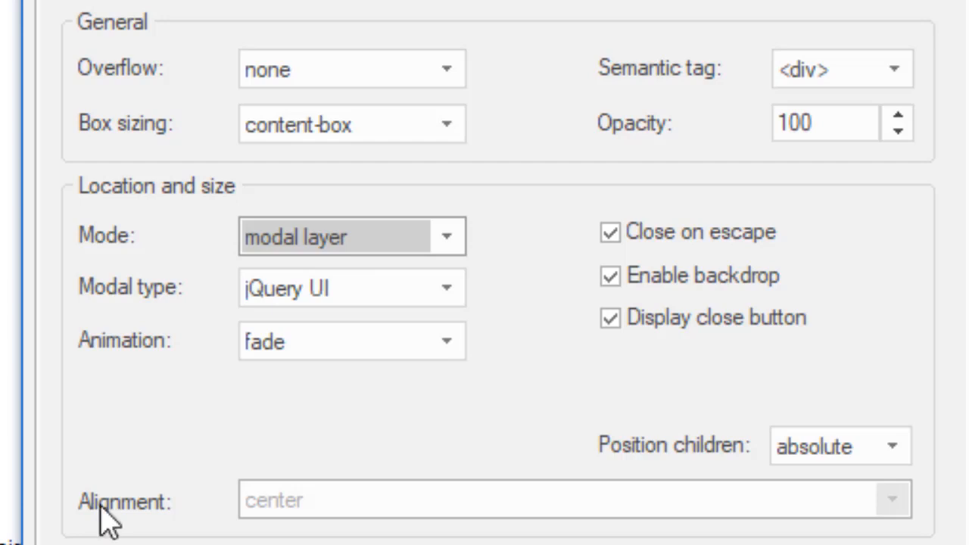
# Leave the layer's Mode on modal layer, with jQuery UI modal type and fade animation
pyautogui.click(447, 242)
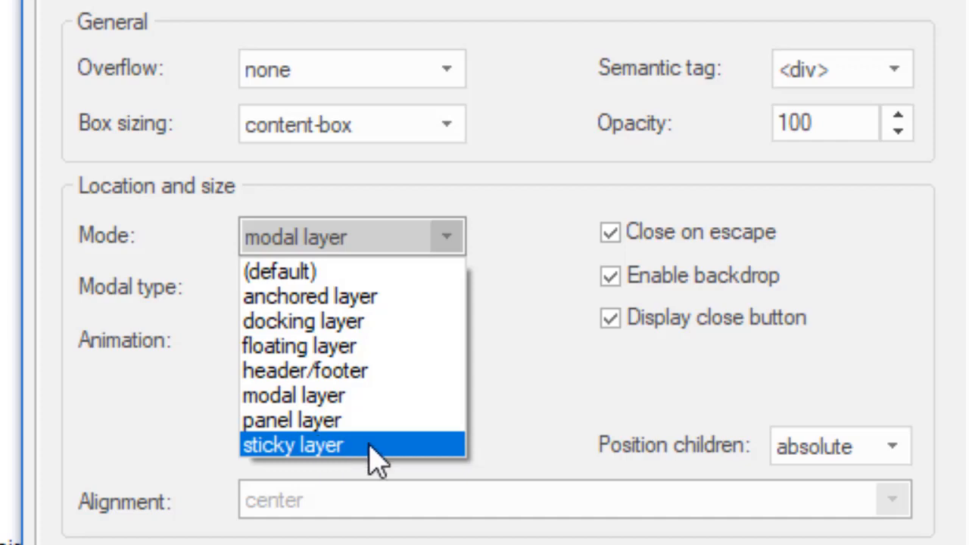
pyautogui.press('Escape')
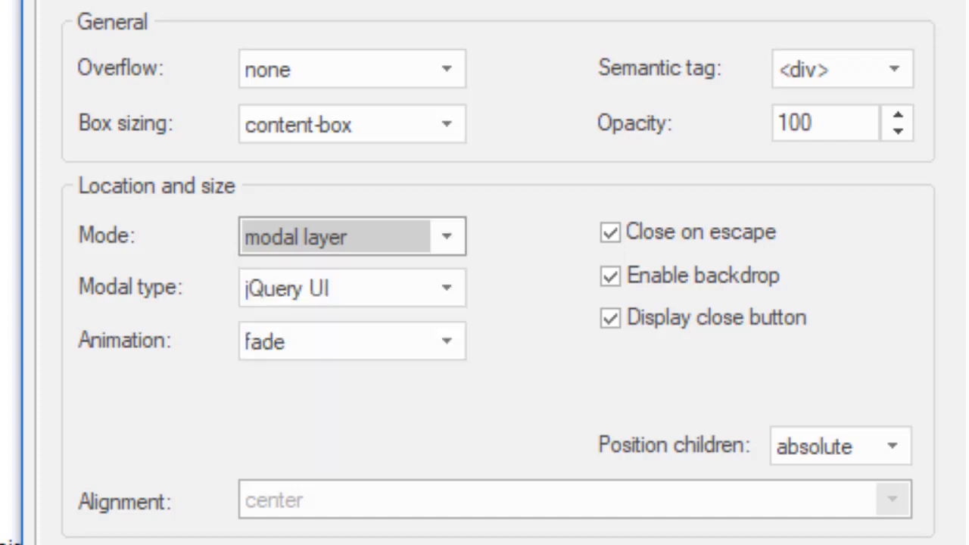